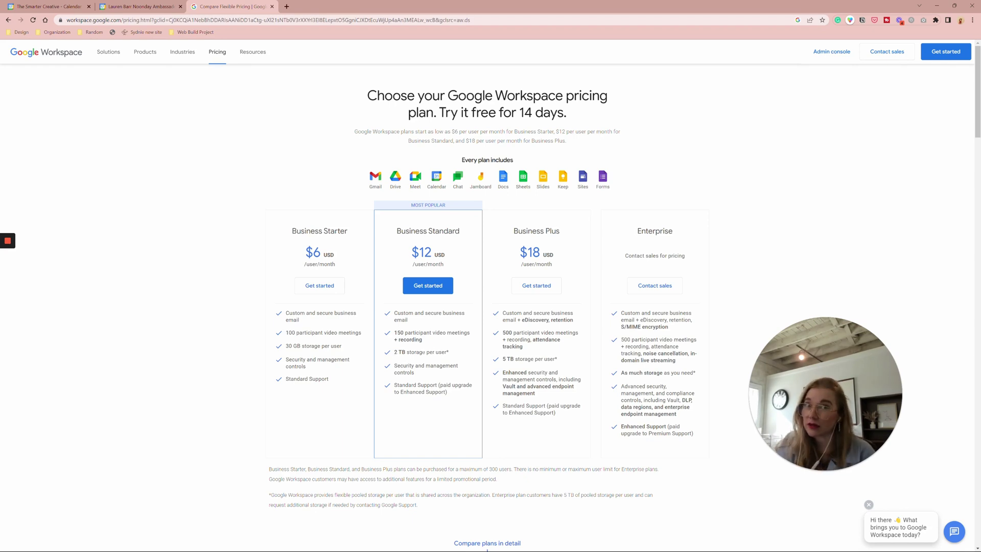
{"action": "left_click_drag", "start_coordinate": [394, 352], "coordinate": [448, 352]}
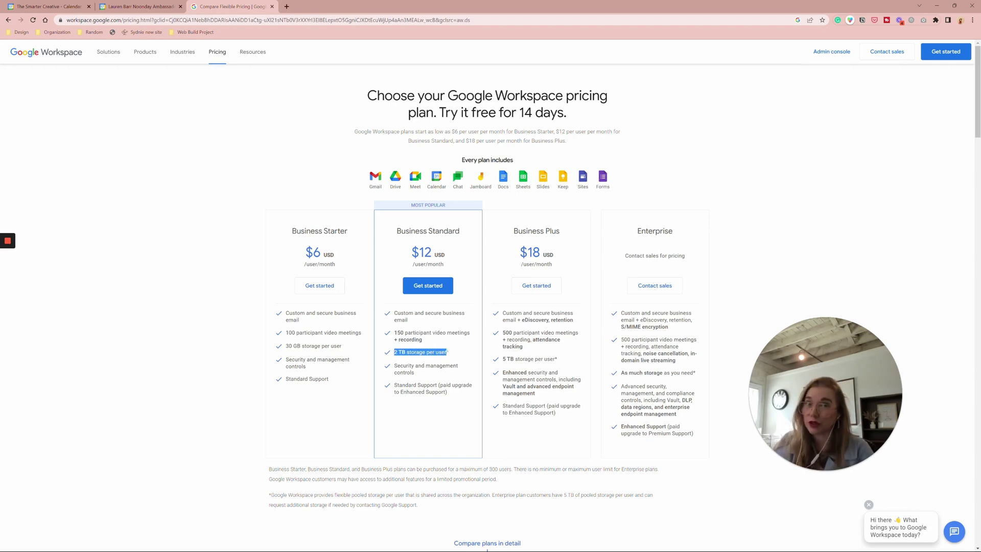
{"action": "left_click", "coordinate": [447, 352]}
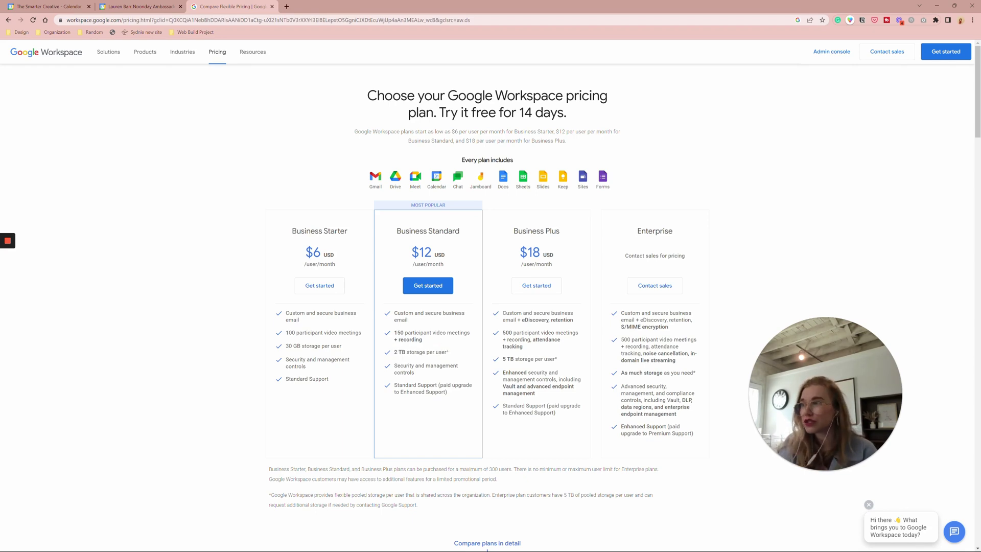
{"action": "scroll", "coordinate": [435, 356], "scroll_direction": "down", "scroll_amount": 9}
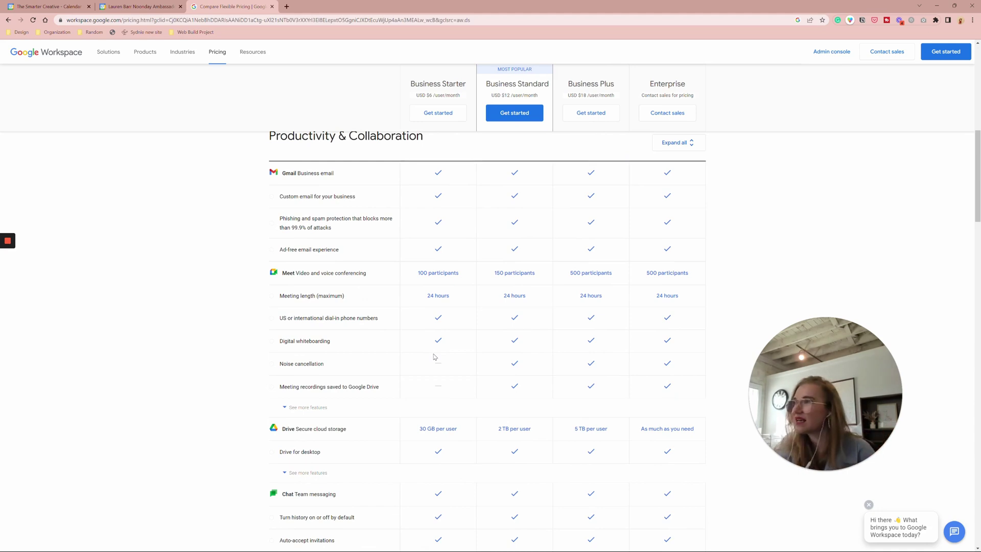
Expand and review the extra Meet rows in the Workspace plan comparison, then return to Calendar
{"action": "scroll", "coordinate": [376, 366], "scroll_direction": "down", "scroll_amount": 1}
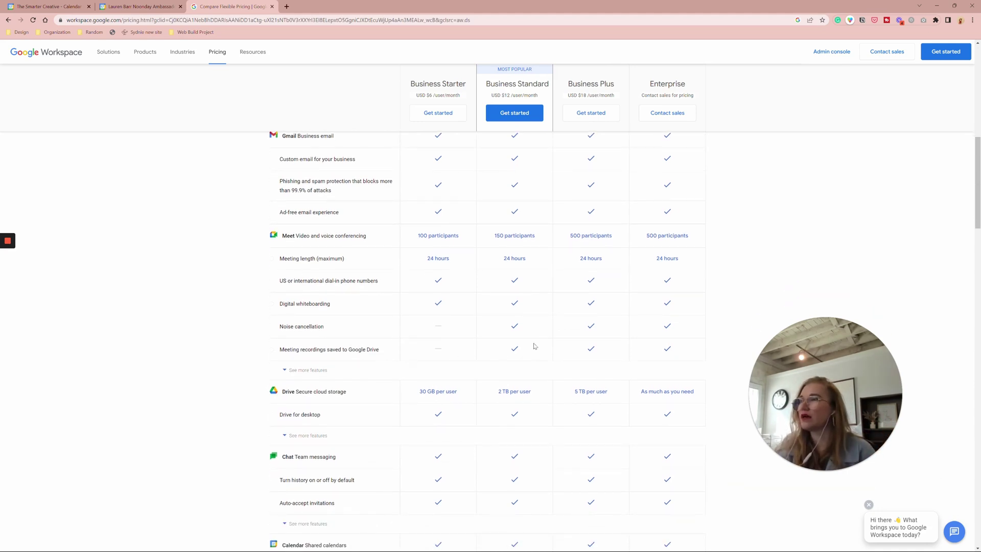
{"action": "left_click", "coordinate": [292, 371]}
{"action": "scroll", "coordinate": [408, 363], "scroll_direction": "down", "scroll_amount": 2}
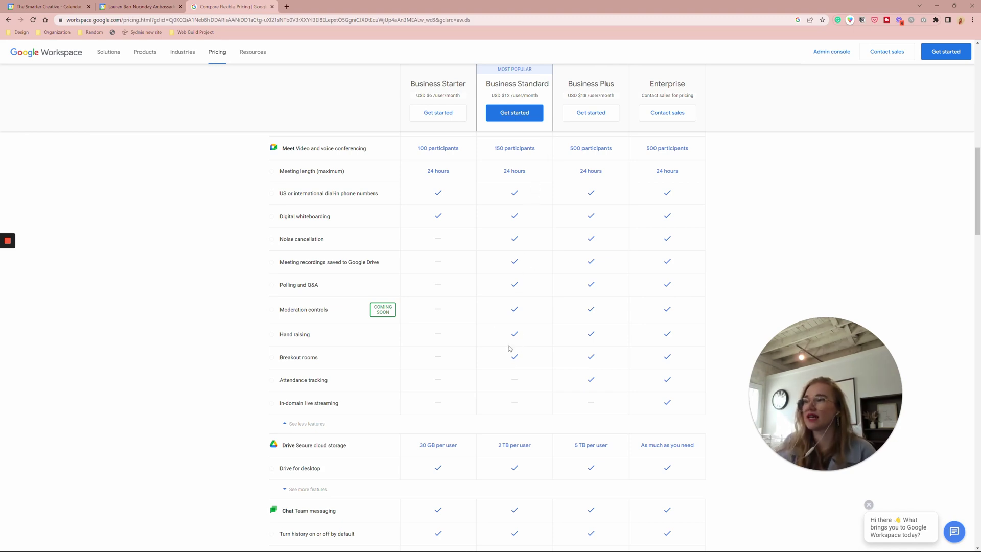
{"action": "scroll", "coordinate": [509, 348], "scroll_direction": "down", "scroll_amount": 5}
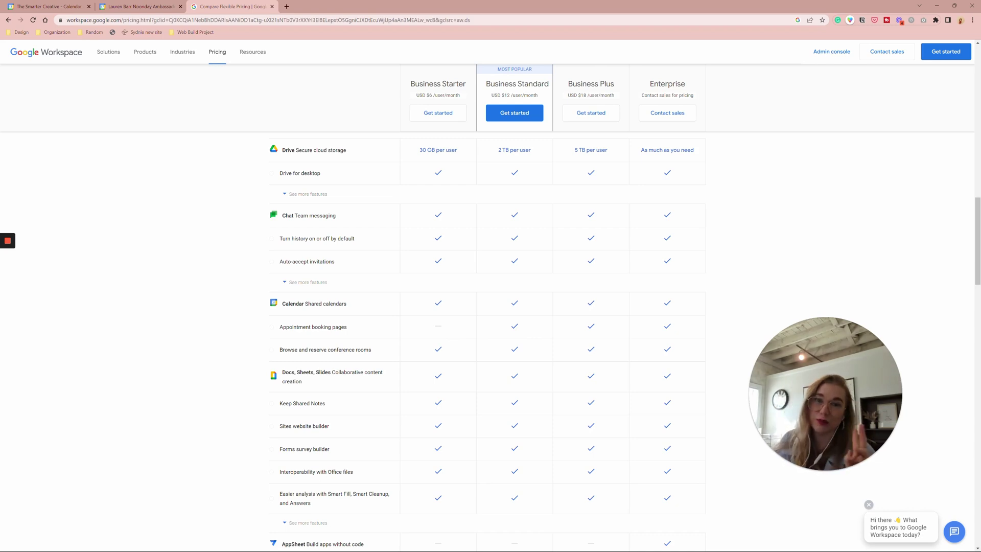
{"action": "scroll", "coordinate": [433, 188], "scroll_direction": "up", "scroll_amount": 2}
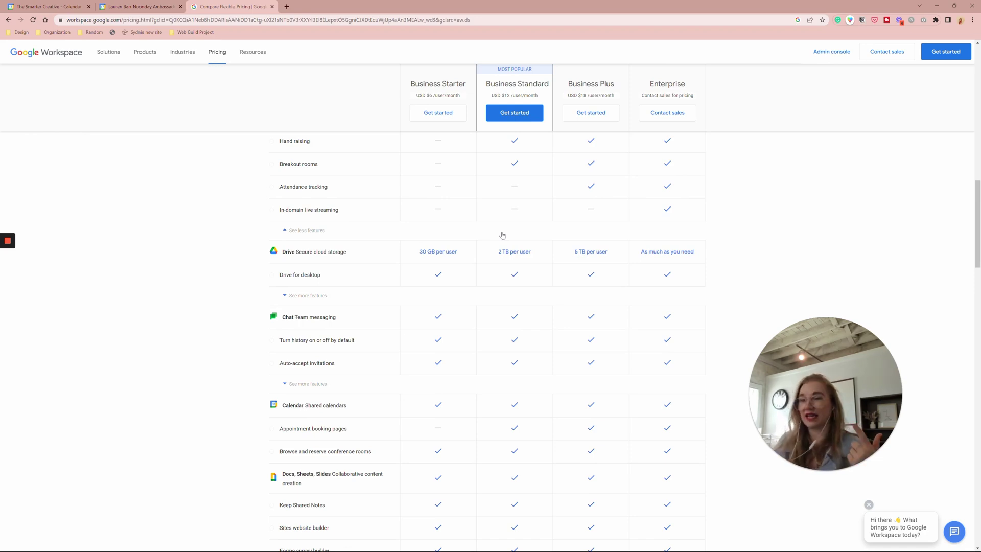
{"action": "scroll", "coordinate": [502, 235], "scroll_direction": "down", "scroll_amount": 1}
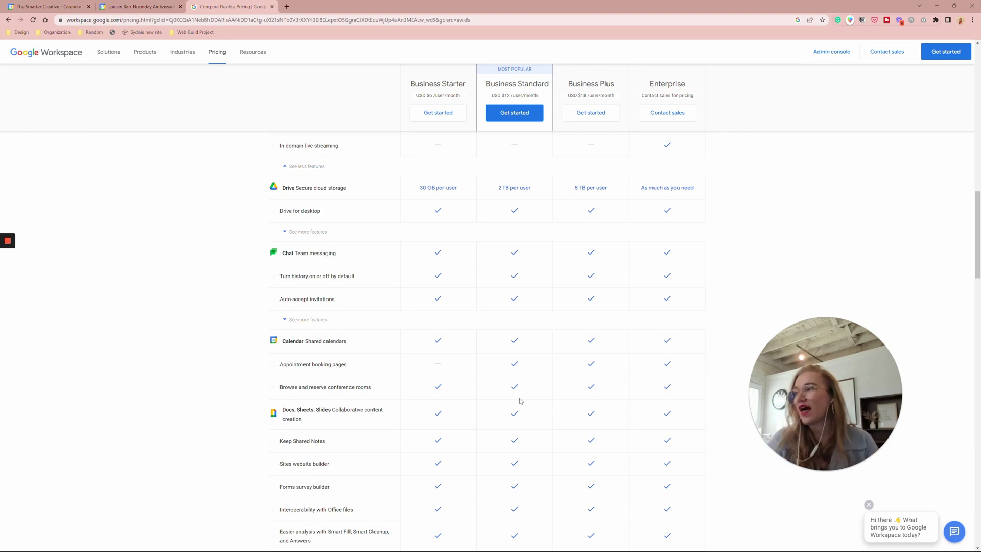
{"action": "left_click", "coordinate": [64, 5]}
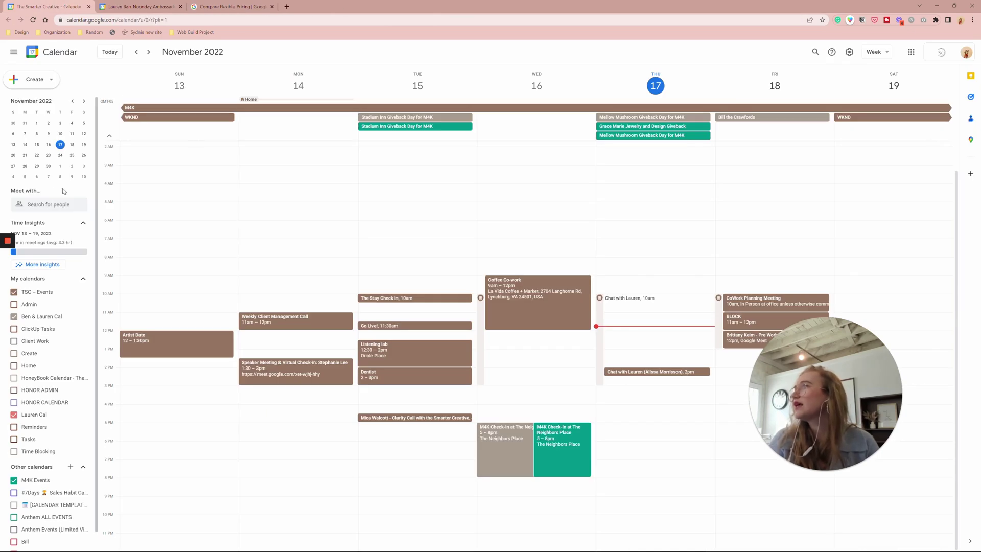
Start a new appointment schedule from the Create menu
{"action": "left_click", "coordinate": [43, 85]}
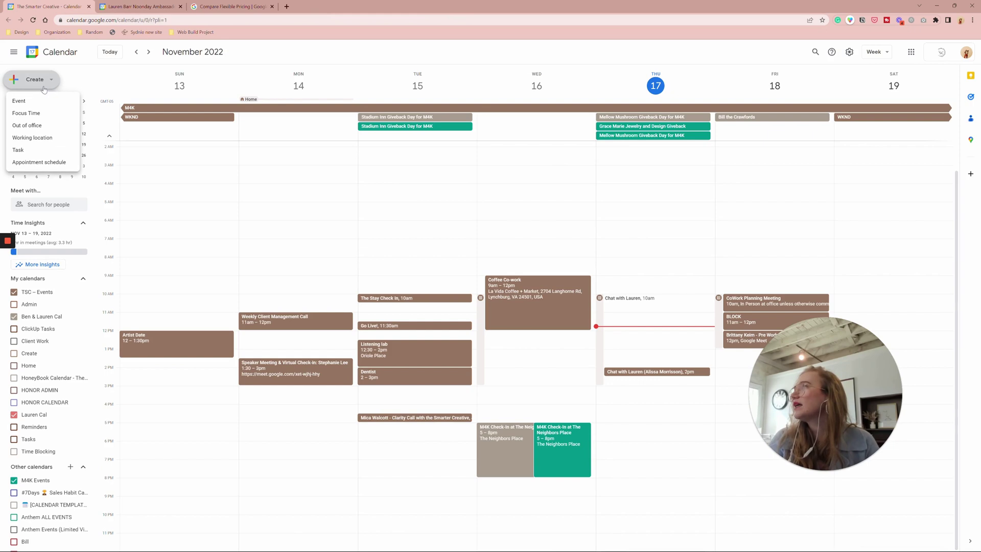
{"action": "left_click", "coordinate": [53, 163]}
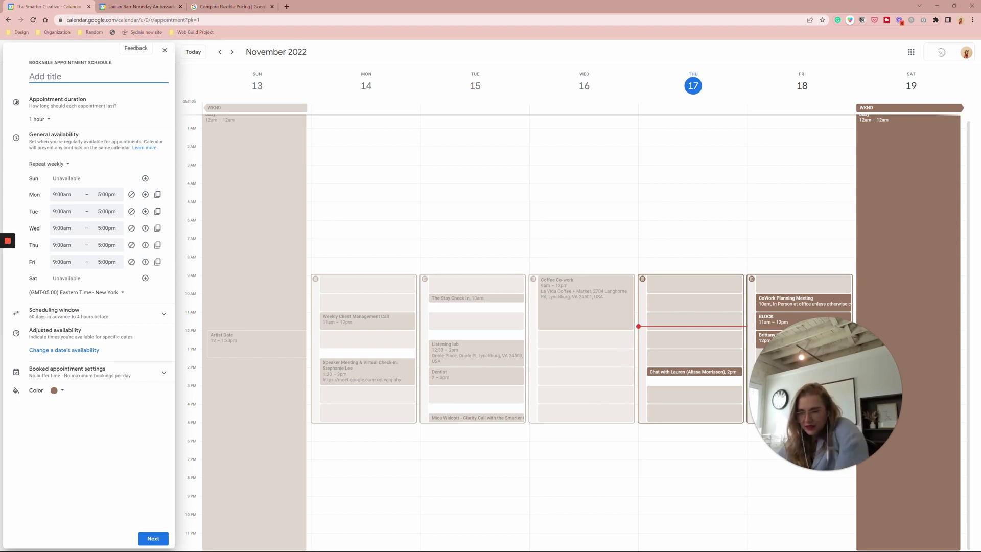
Title the schedule '15 Min Call with' the host's name and use 15-minute appointments
{"action": "type", "text": "Call with Lauren"}
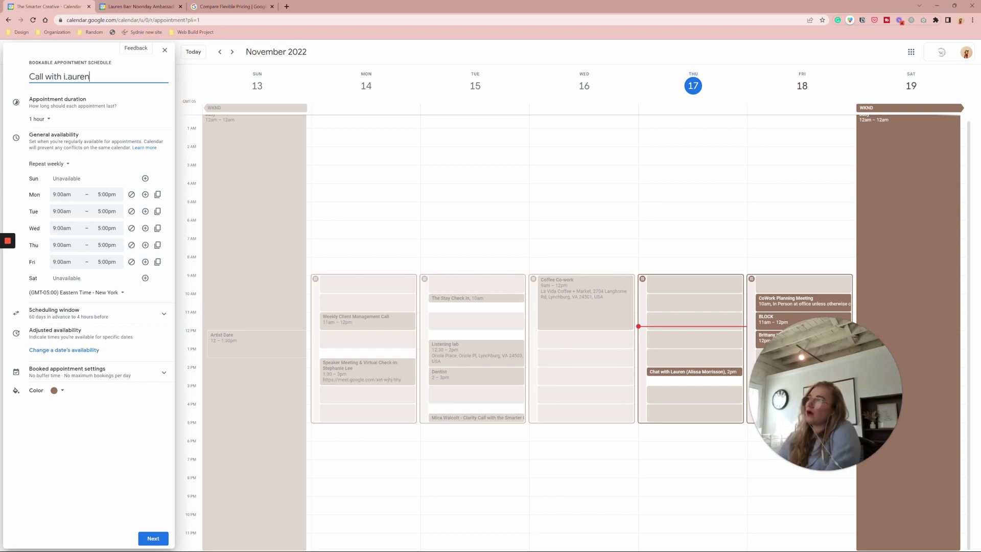
{"action": "left_click", "coordinate": [34, 119]}
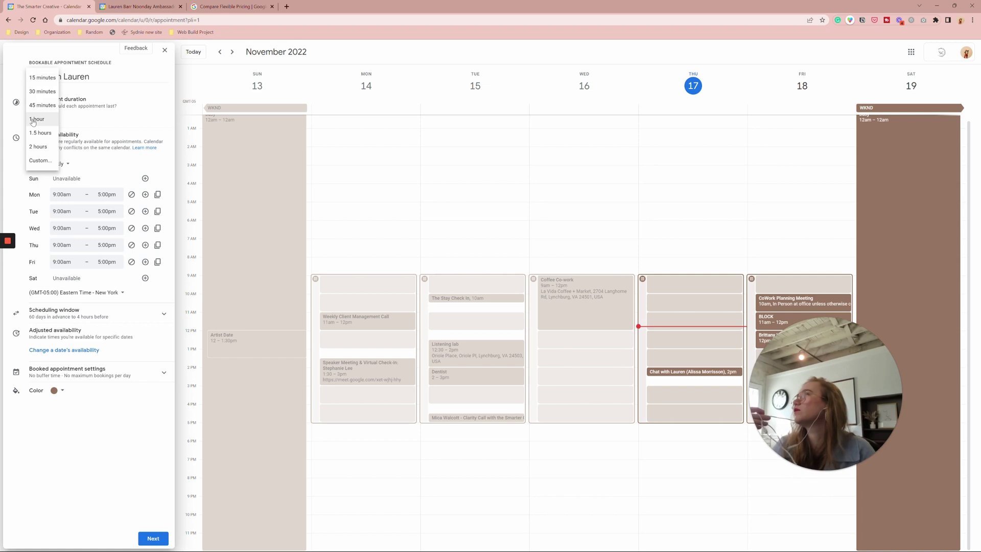
{"action": "left_click", "coordinate": [36, 77]}
{"action": "left_click", "coordinate": [29, 77]}
{"action": "type", "text": "15 Min"}
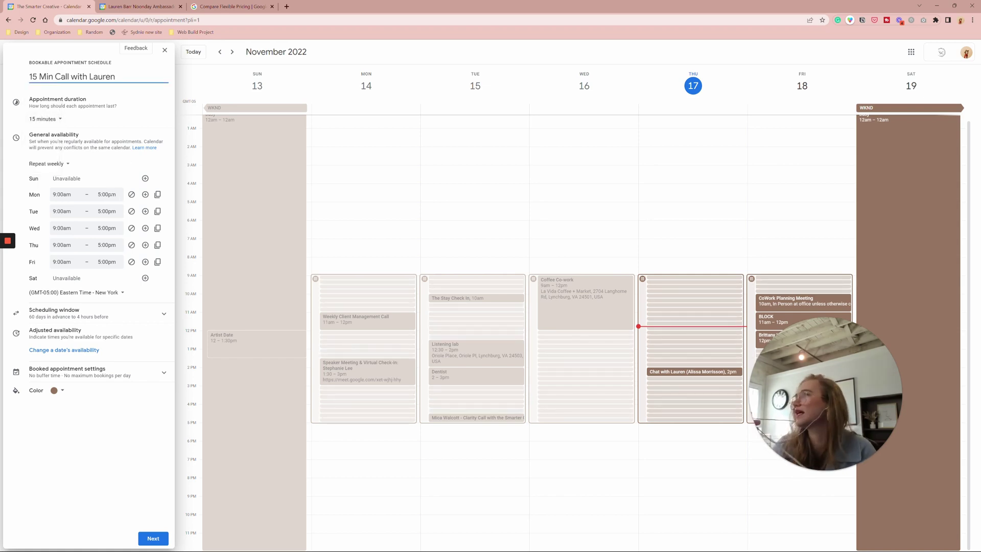
Mark Monday, Wednesday and Friday as unavailable
{"action": "left_click", "coordinate": [132, 195]}
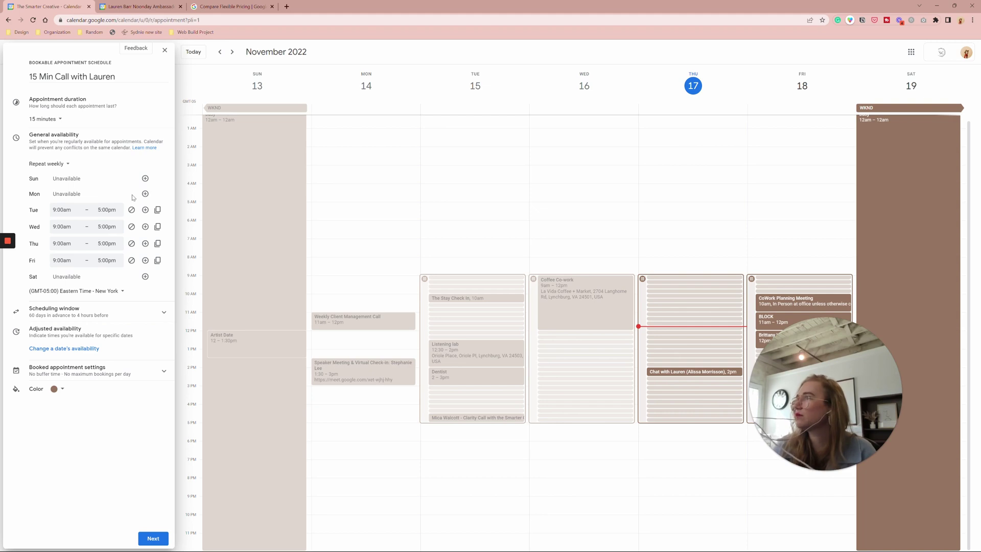
{"action": "left_click", "coordinate": [131, 260]}
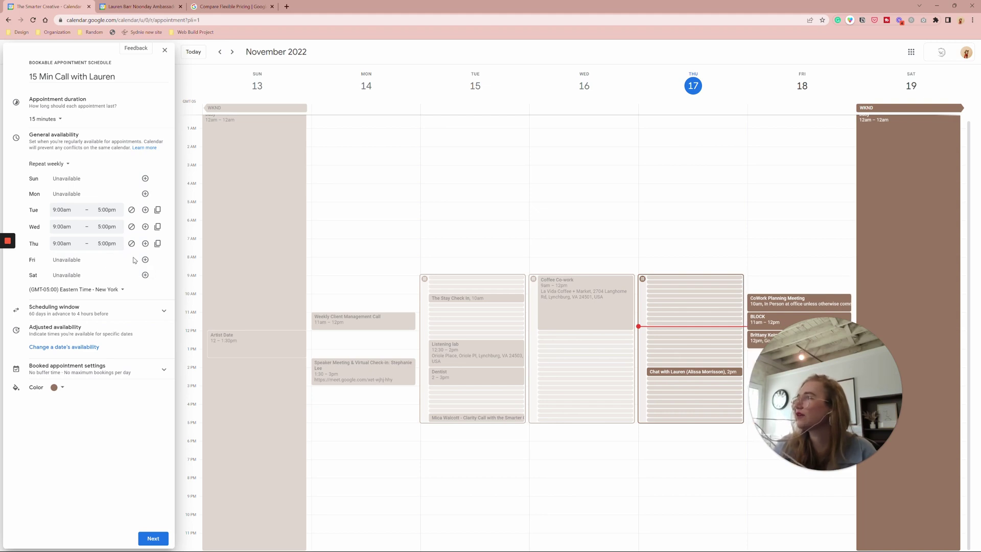
{"action": "left_click", "coordinate": [132, 226]}
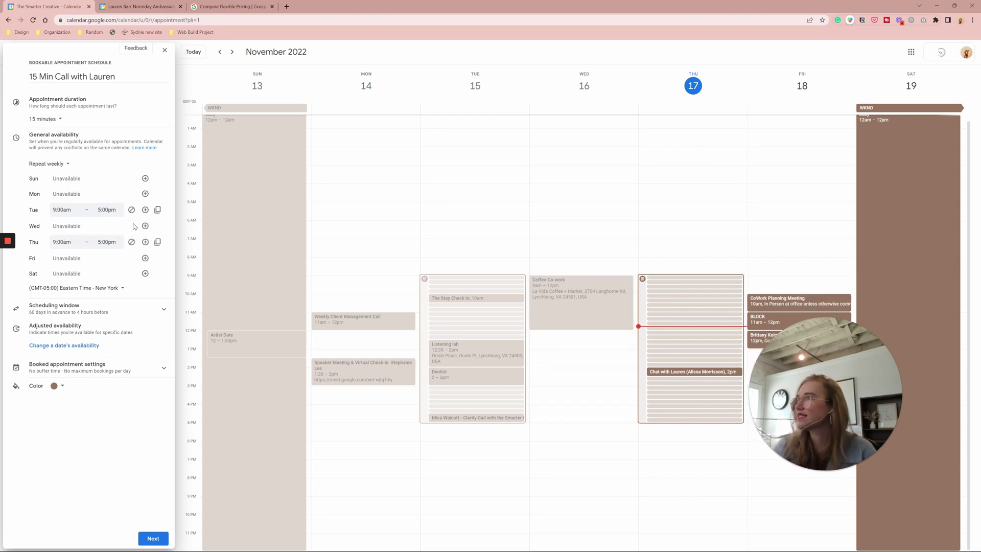
Set Tuesday availability to 9–11am plus a second 1–3pm period
{"action": "left_click", "coordinate": [61, 209]}
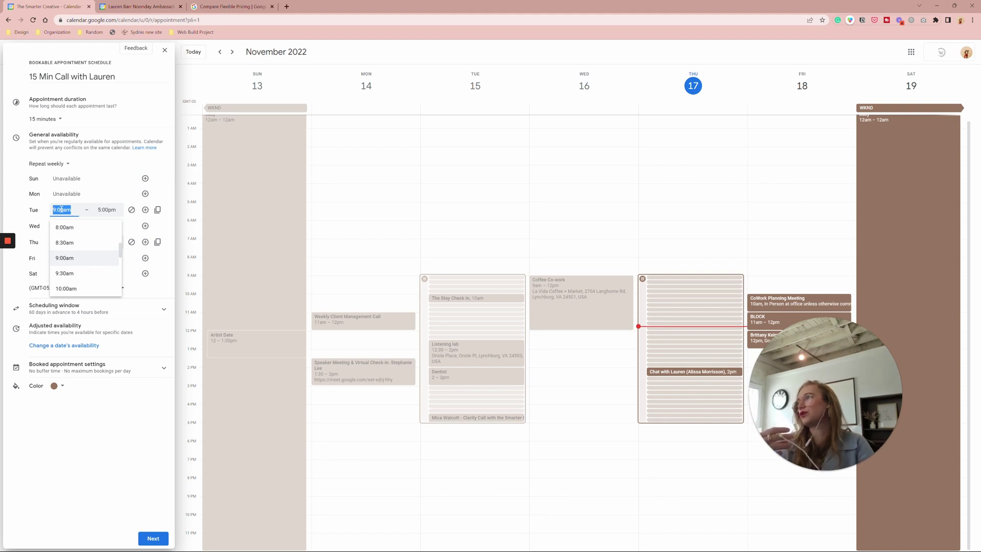
{"action": "key", "text": "Tab"}
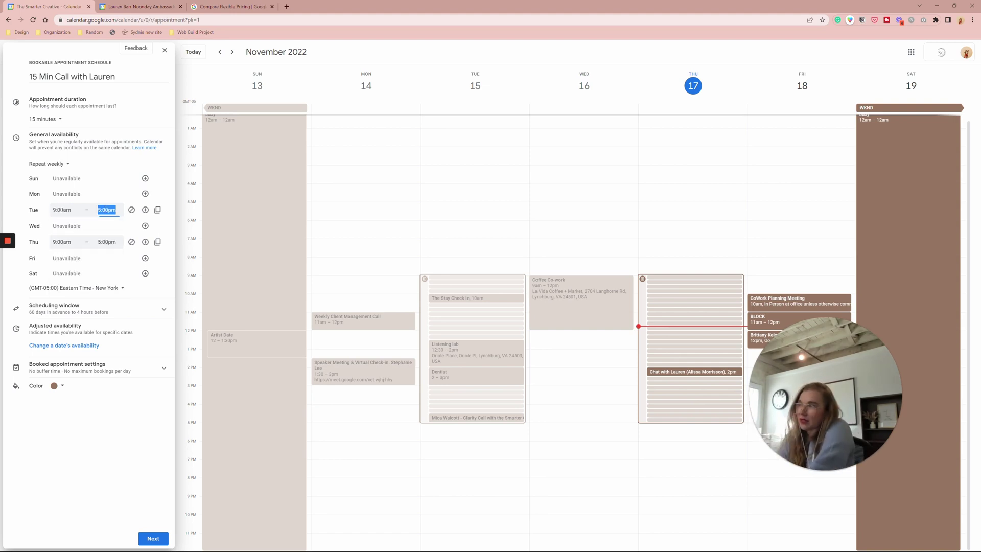
{"action": "type", "text": "11a"}
{"action": "key", "text": "Return"}
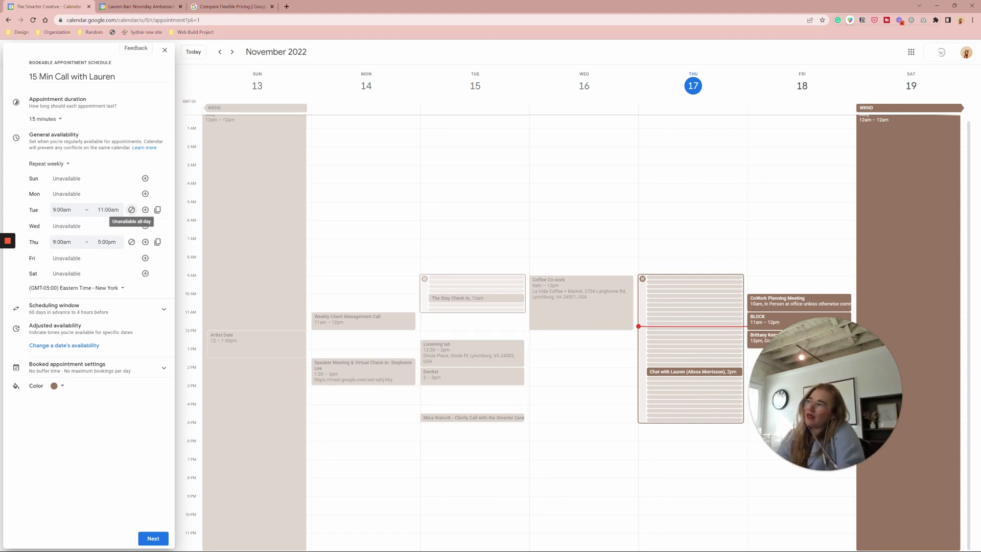
{"action": "left_click", "coordinate": [145, 209]}
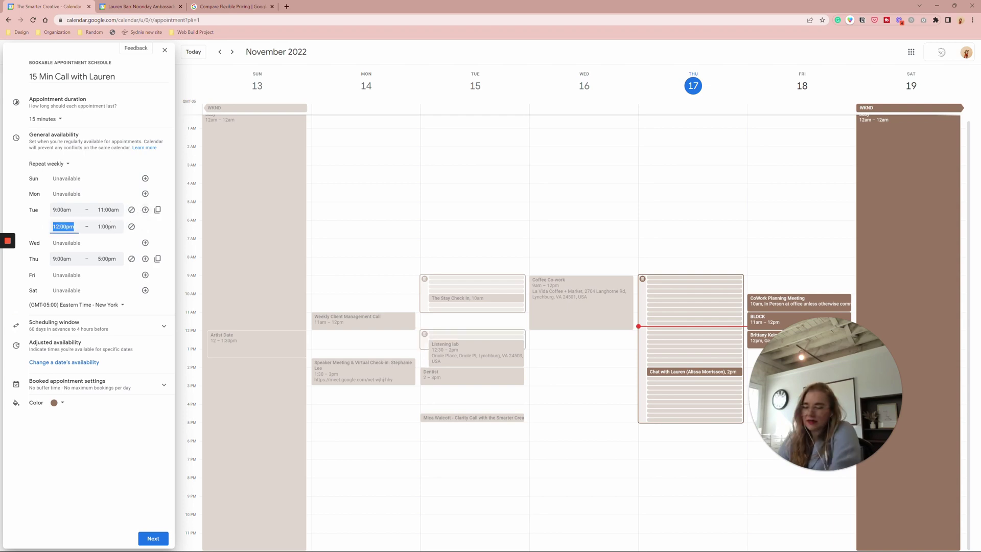
{"action": "type", "text": "1p"}
{"action": "key", "text": "Tab"}
{"action": "type", "text": "3p"}
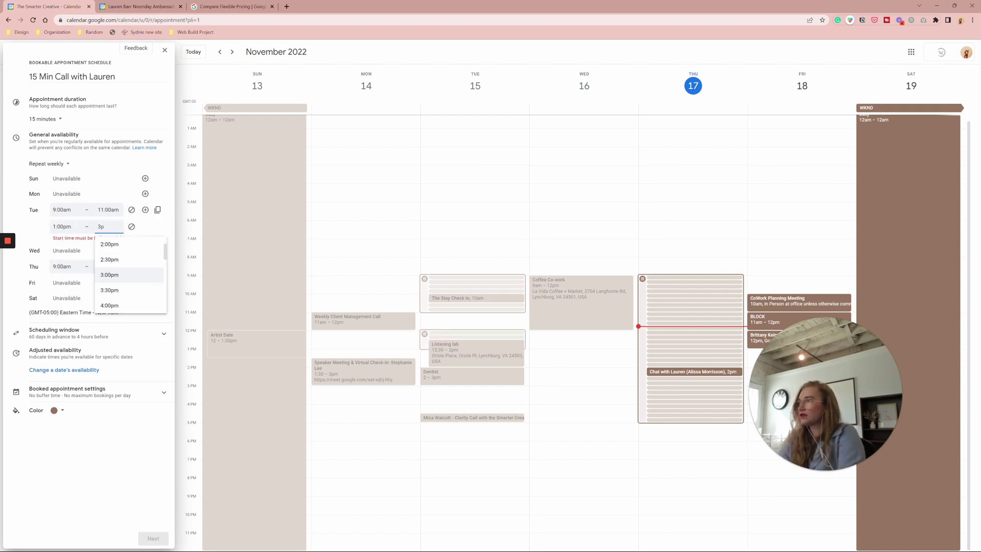
{"action": "key", "text": "Return"}
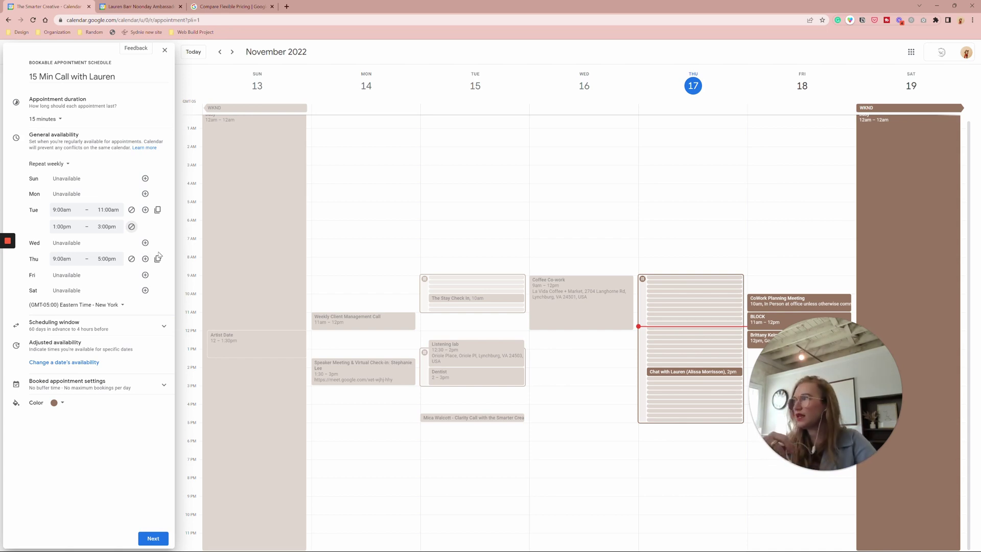
{"action": "left_click", "coordinate": [128, 325]}
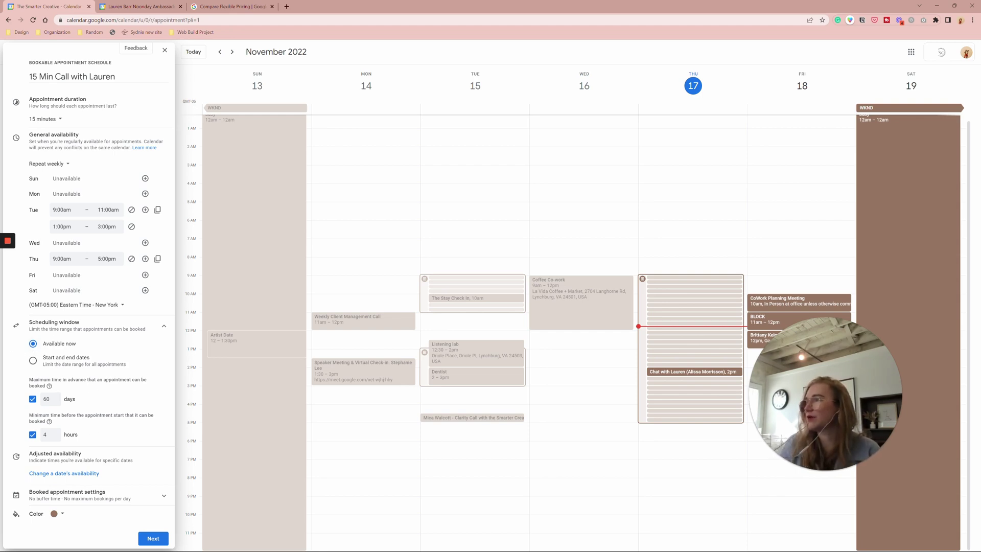
Edit the maximum days-in-advance limit in the scheduling window
{"action": "left_click", "coordinate": [45, 400]}
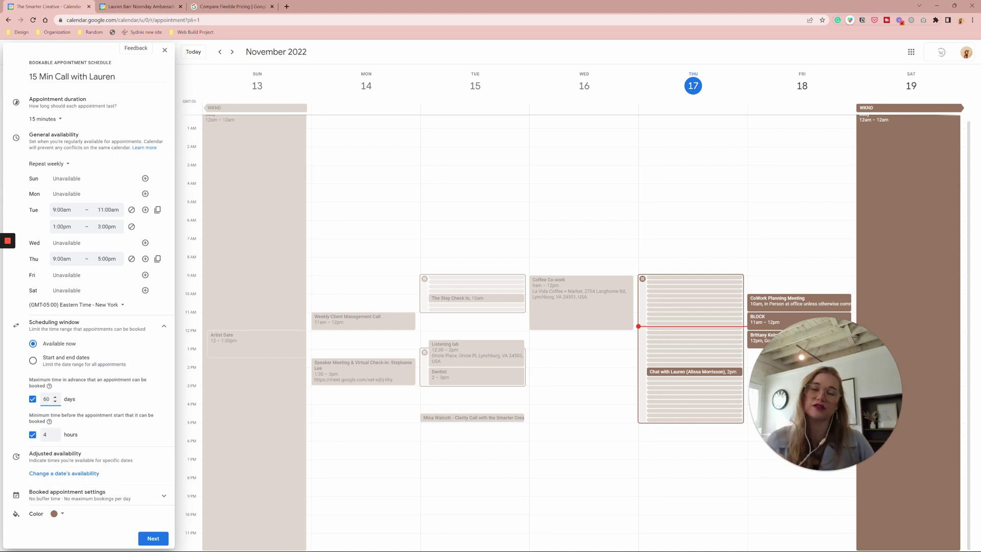
{"action": "double_click", "coordinate": [46, 398]}
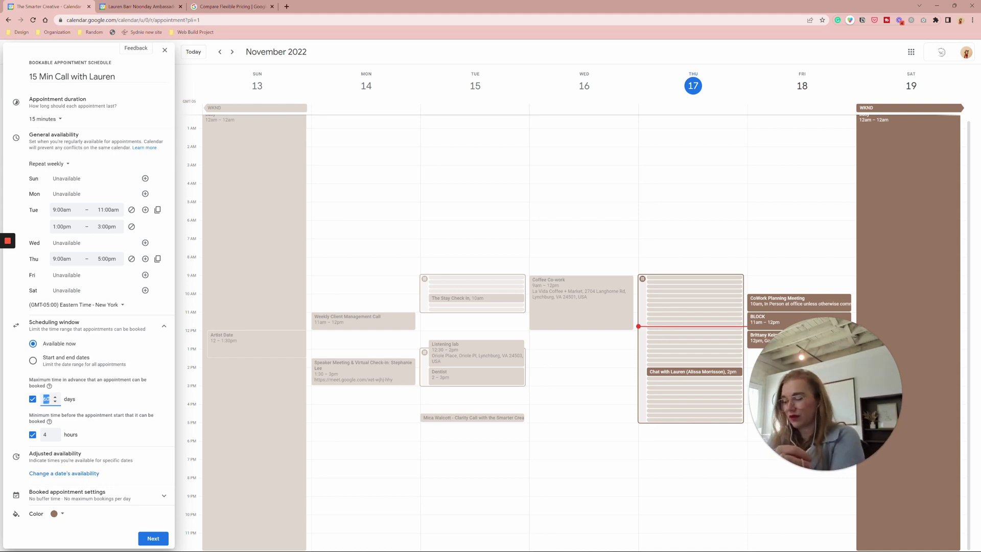
{"action": "type", "text": "1"}
{"action": "key", "text": "BackSpace"}
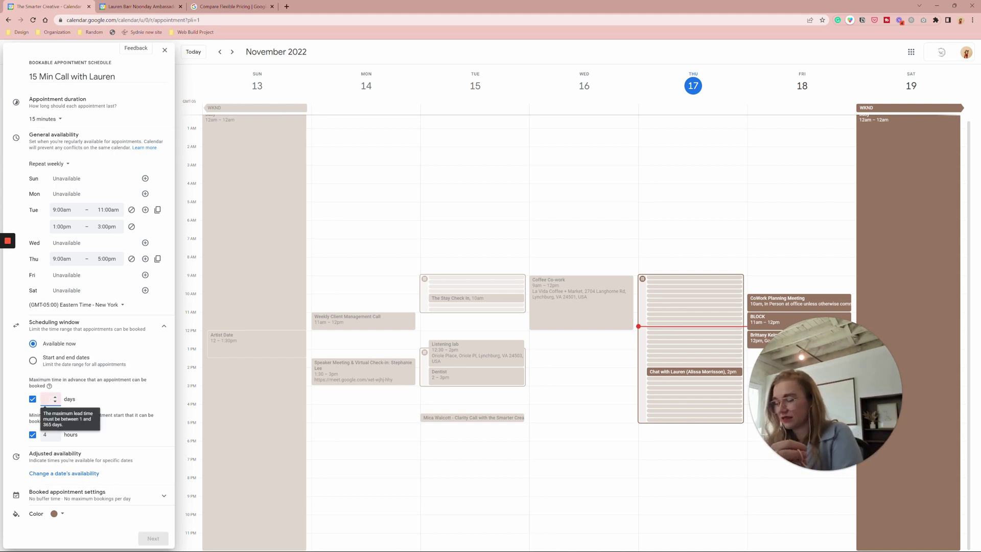
{"action": "type", "text": "2"}
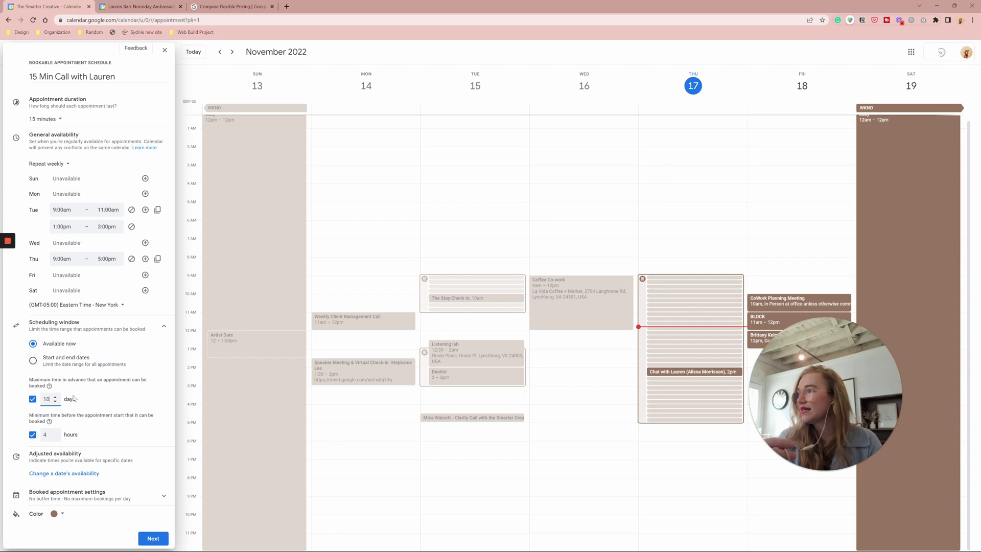
{"action": "left_click", "coordinate": [55, 401]}
{"action": "left_click", "coordinate": [55, 397]}
{"action": "left_click", "coordinate": [55, 397]}
{"action": "left_click", "coordinate": [56, 397]}
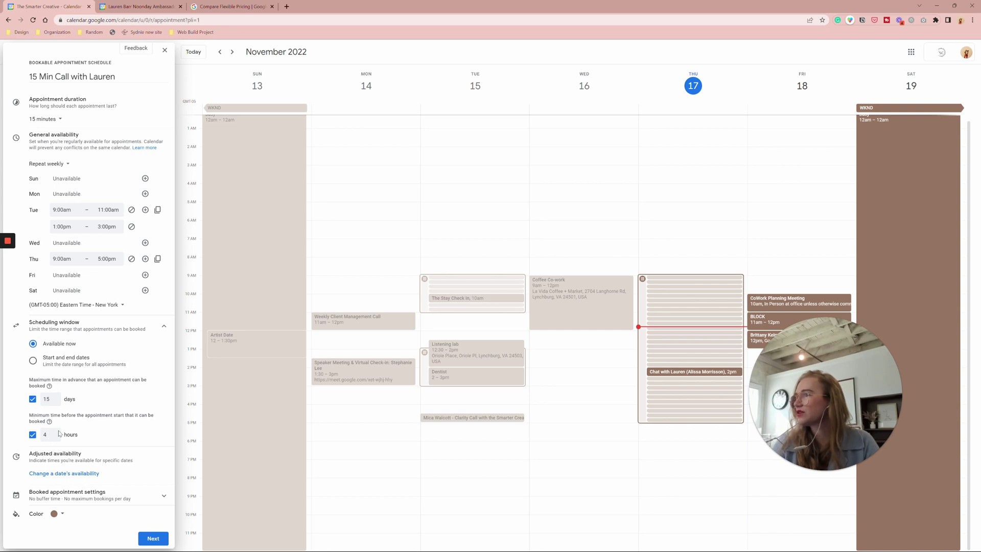
Change the minimum booking notice from 4 to 12 hours
{"action": "triple_click", "coordinate": [104, 416]}
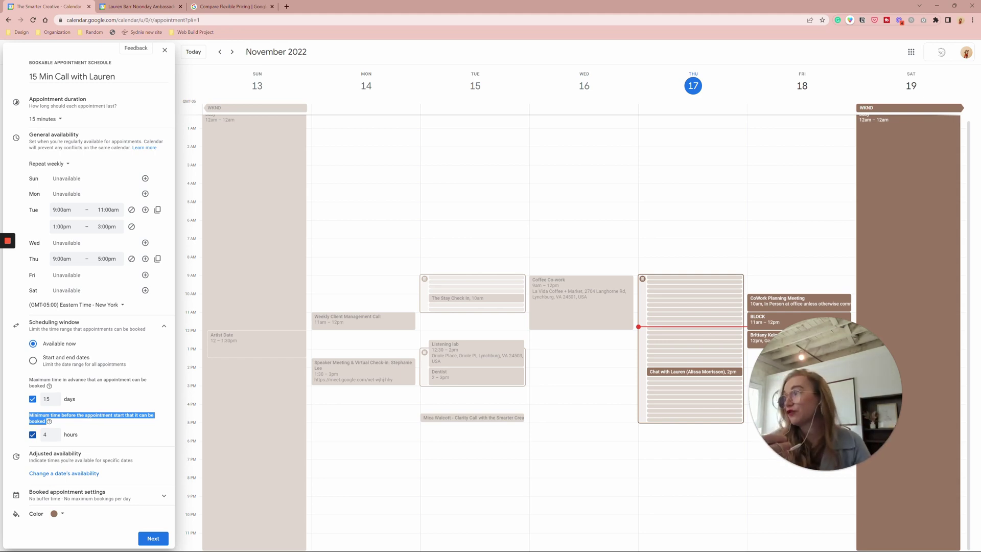
{"action": "double_click", "coordinate": [45, 434]}
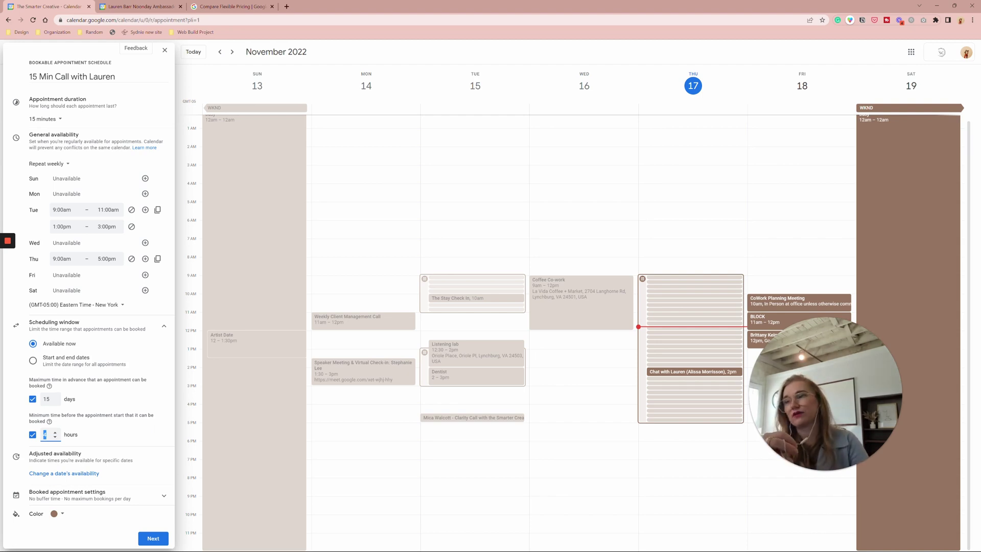
{"action": "mouse_move", "coordinate": [509, 356]}
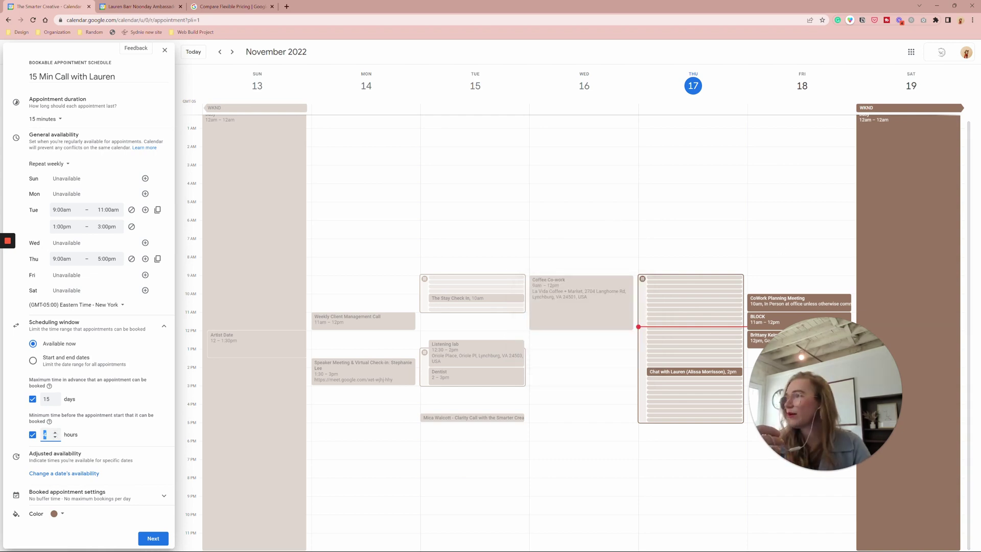
{"action": "type", "text": "12"}
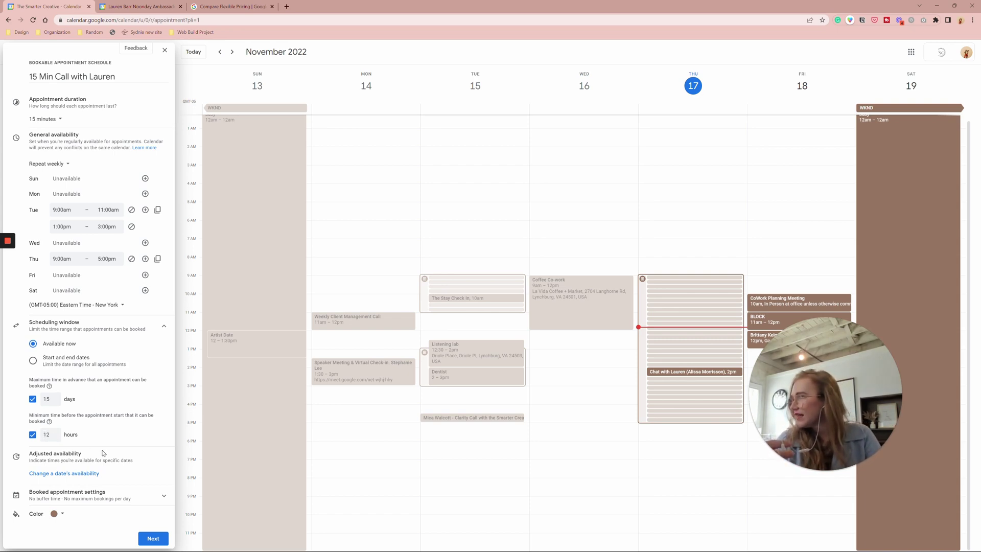
{"action": "left_click", "coordinate": [86, 474]}
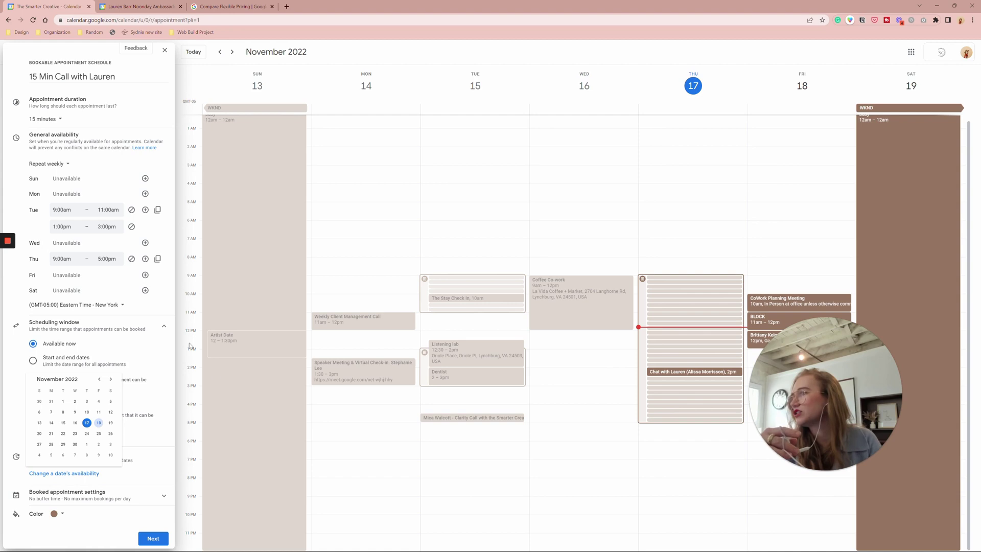
Limit November 24, 2022 availability to 12:00pm–5:00pm
{"action": "left_click", "coordinate": [87, 433]}
{"action": "scroll", "coordinate": [82, 460], "scroll_direction": "down", "scroll_amount": 1}
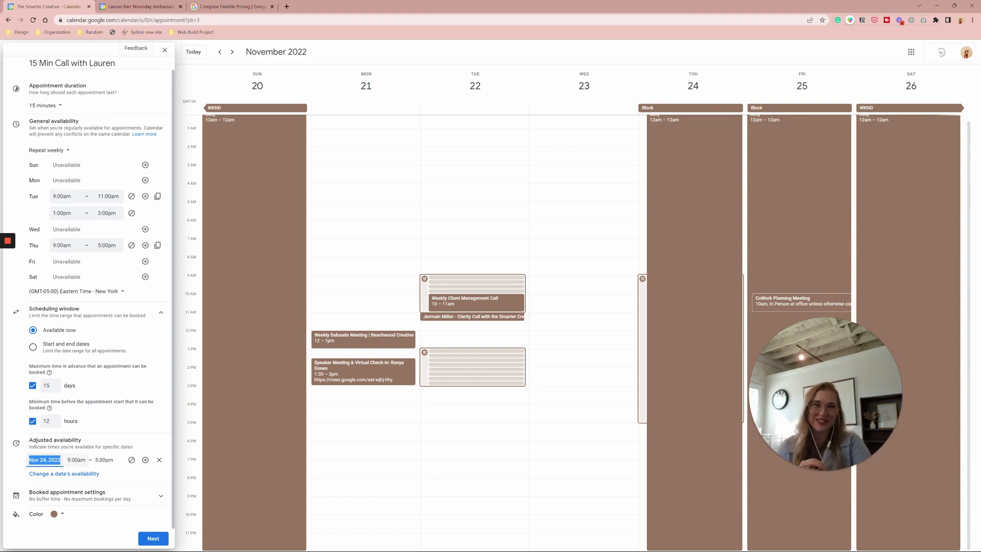
{"action": "left_click", "coordinate": [74, 459]}
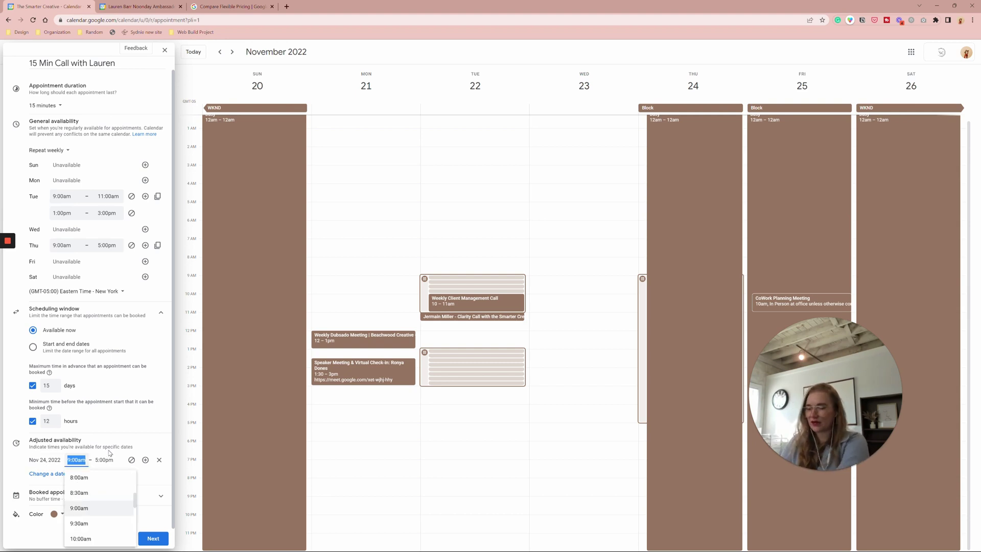
{"action": "type", "text": "12p"}
{"action": "key", "text": "Tab"}
{"action": "left_click", "coordinate": [149, 437]}
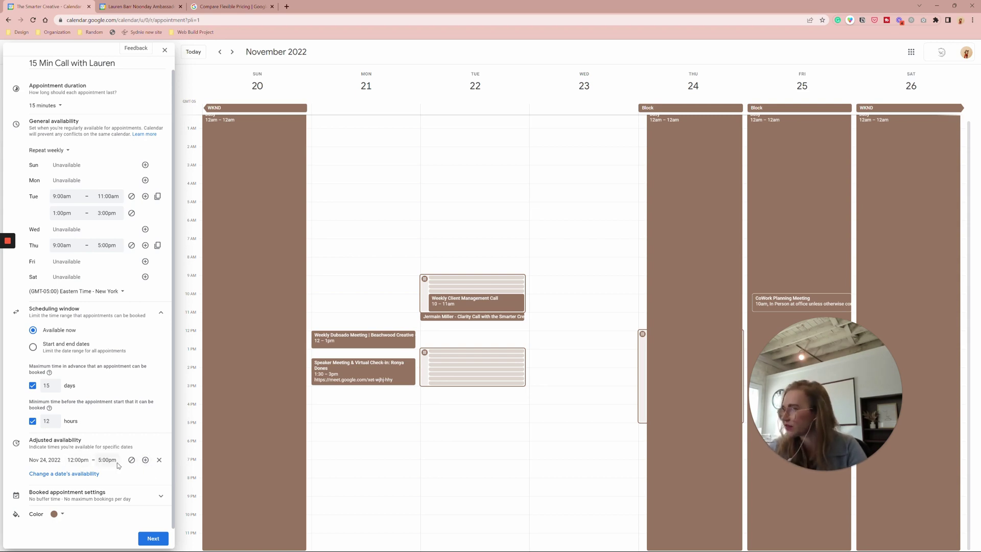
{"action": "left_click", "coordinate": [109, 495]}
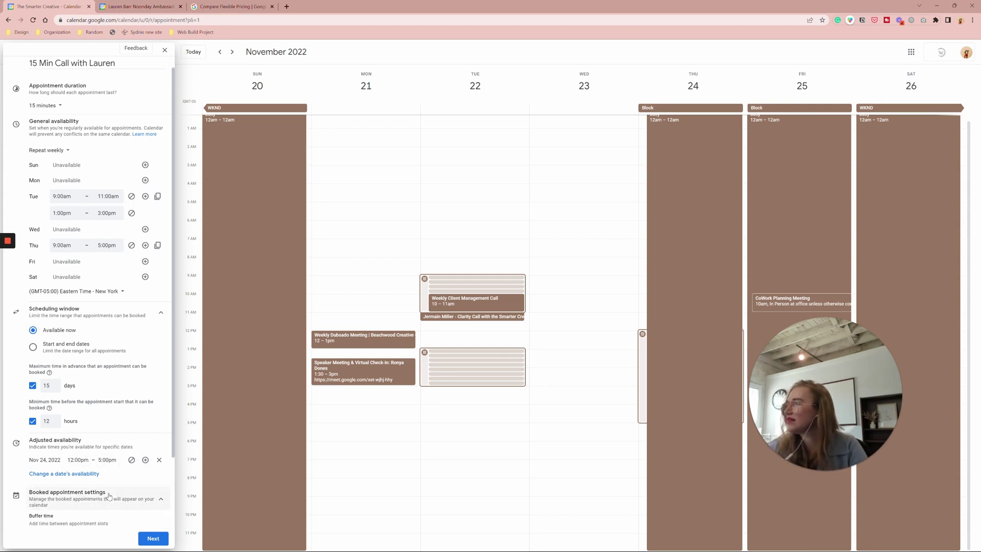
Add a 15-minute buffer between appointments
{"action": "scroll", "coordinate": [108, 494], "scroll_direction": "down", "scroll_amount": 2}
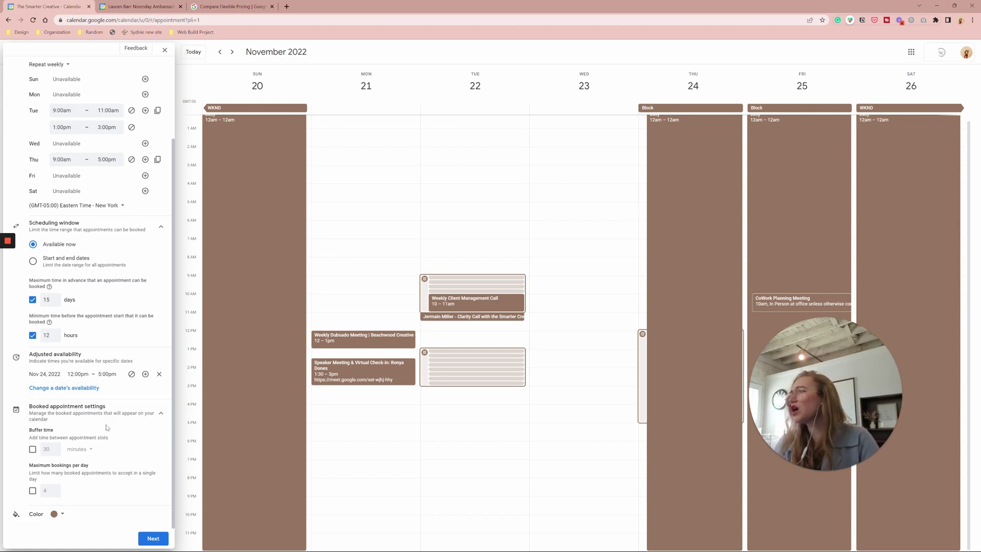
{"action": "left_click", "coordinate": [32, 449]}
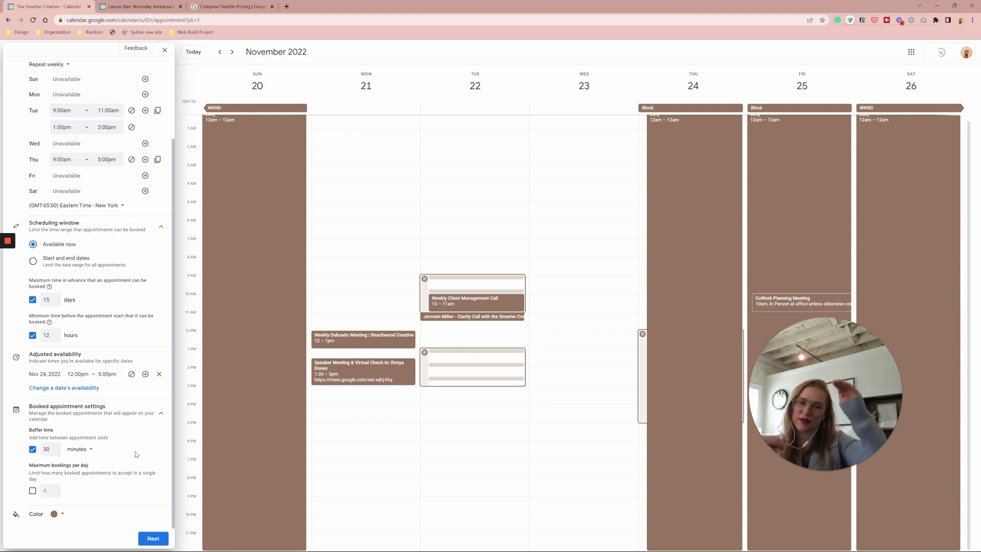
{"action": "double_click", "coordinate": [46, 449]}
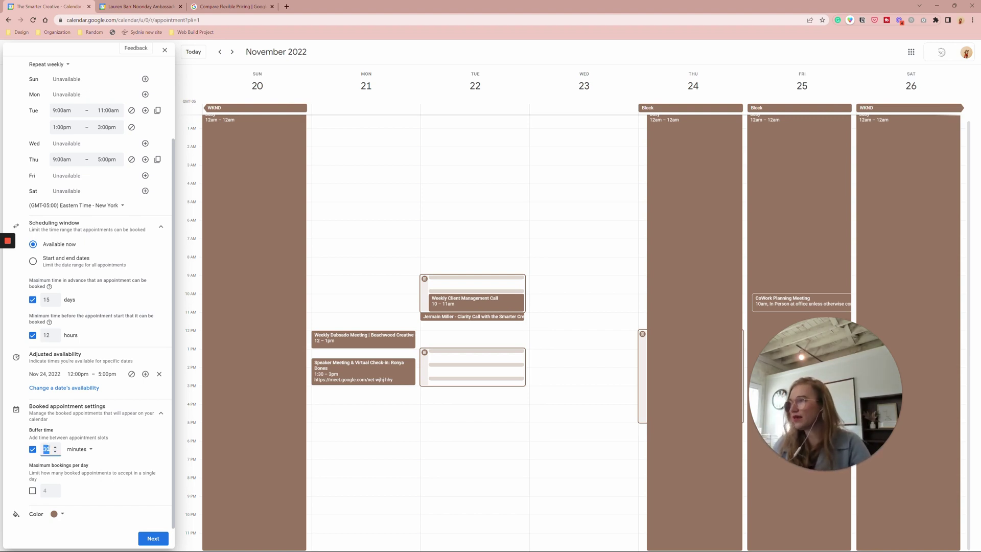
{"action": "type", "text": "45"}
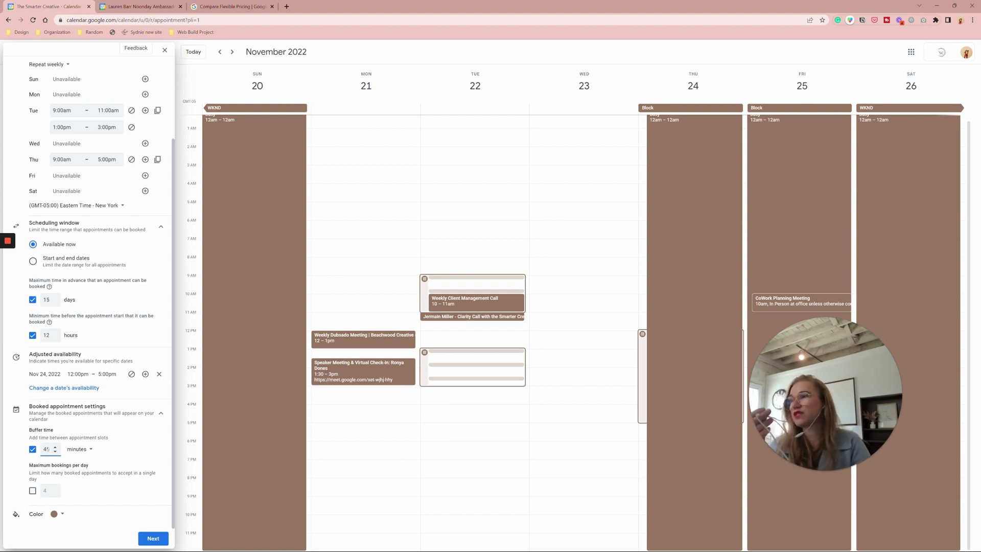
{"action": "left_click", "coordinate": [534, 379]}
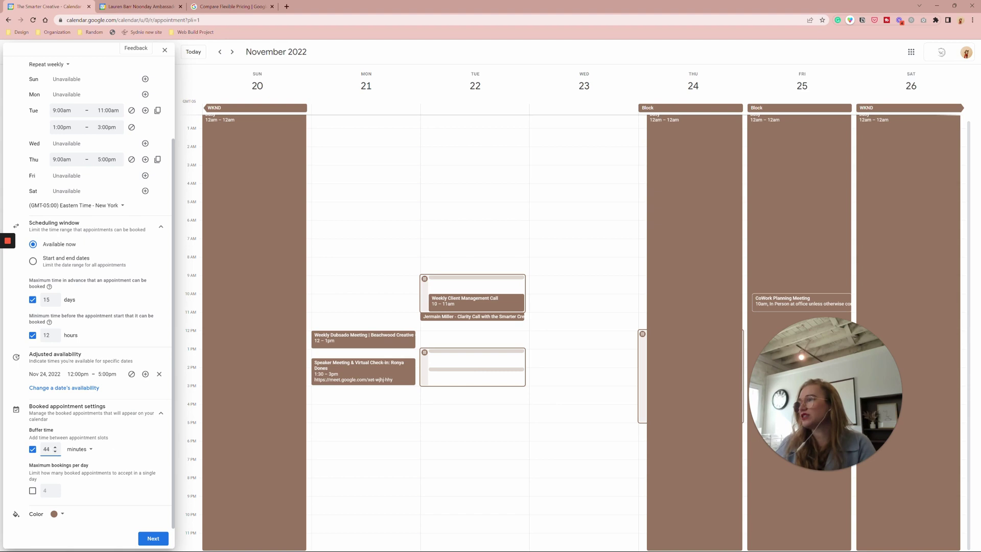
{"action": "double_click", "coordinate": [46, 449]}
{"action": "type", "text": "15"}
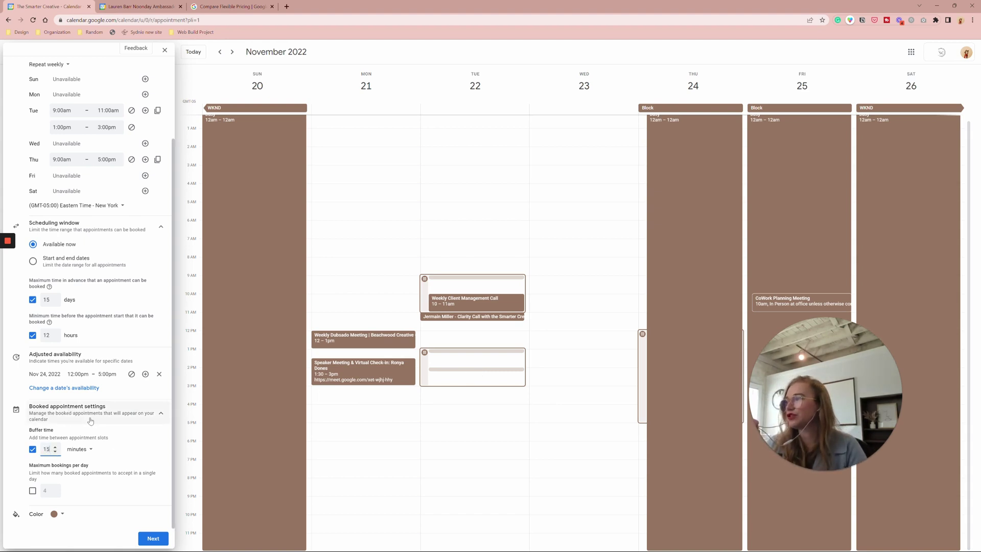
{"action": "left_click", "coordinate": [126, 440]}
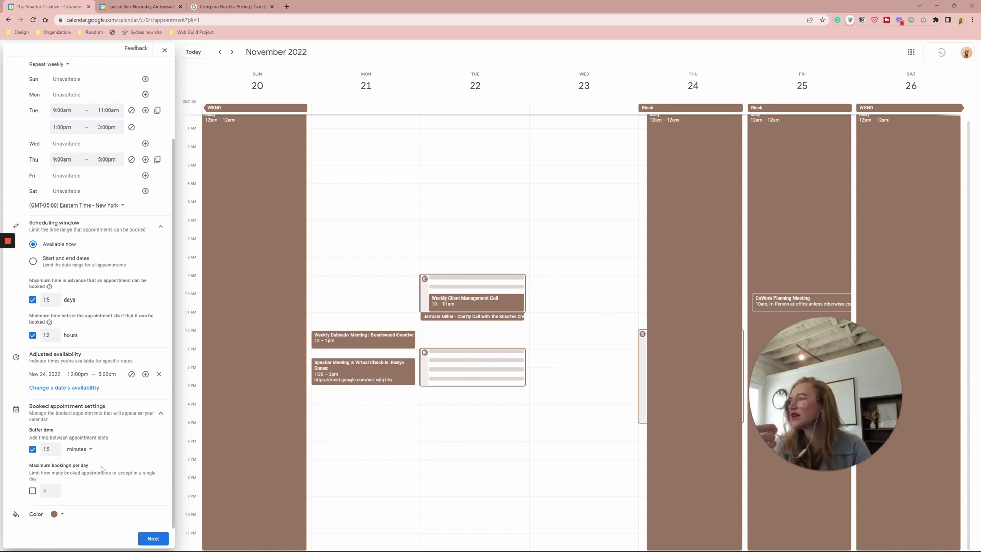
Cap the schedule at 2 bookings per day
{"action": "left_click", "coordinate": [33, 490]}
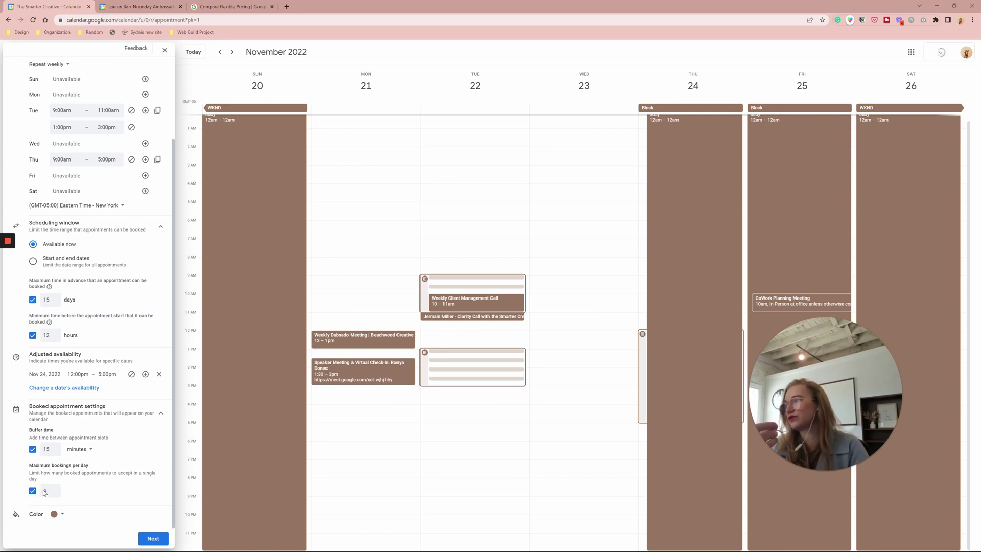
{"action": "double_click", "coordinate": [45, 491]}
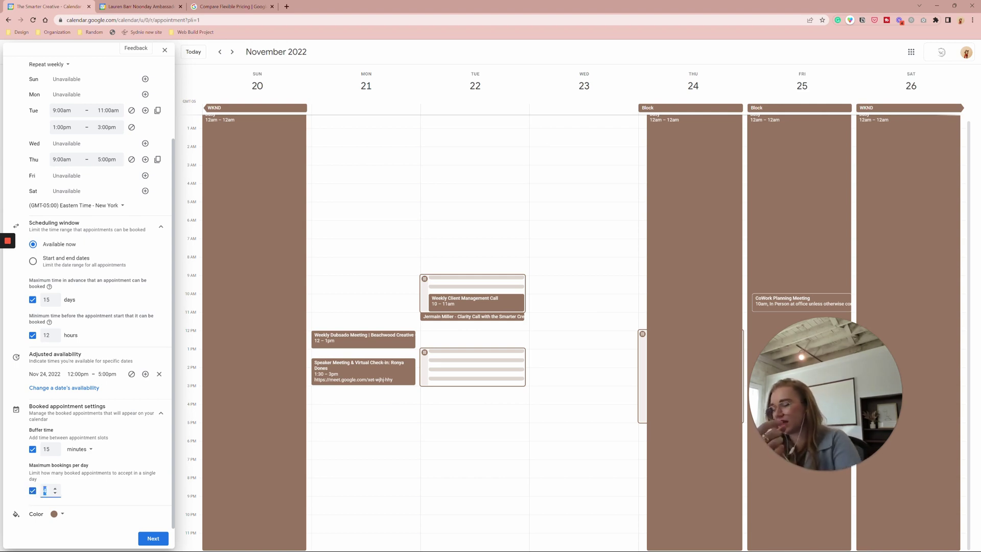
{"action": "type", "text": "2"}
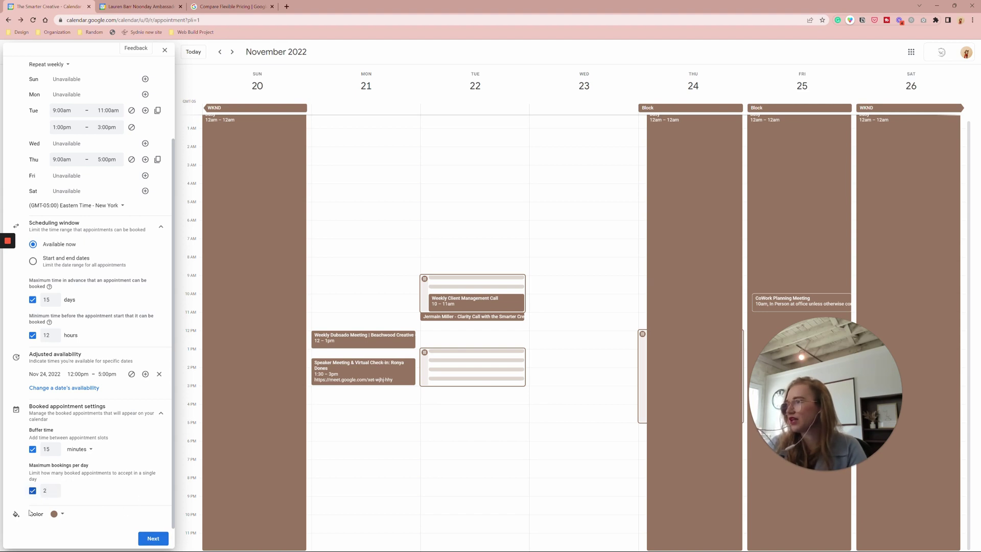
{"action": "left_click", "coordinate": [63, 514]}
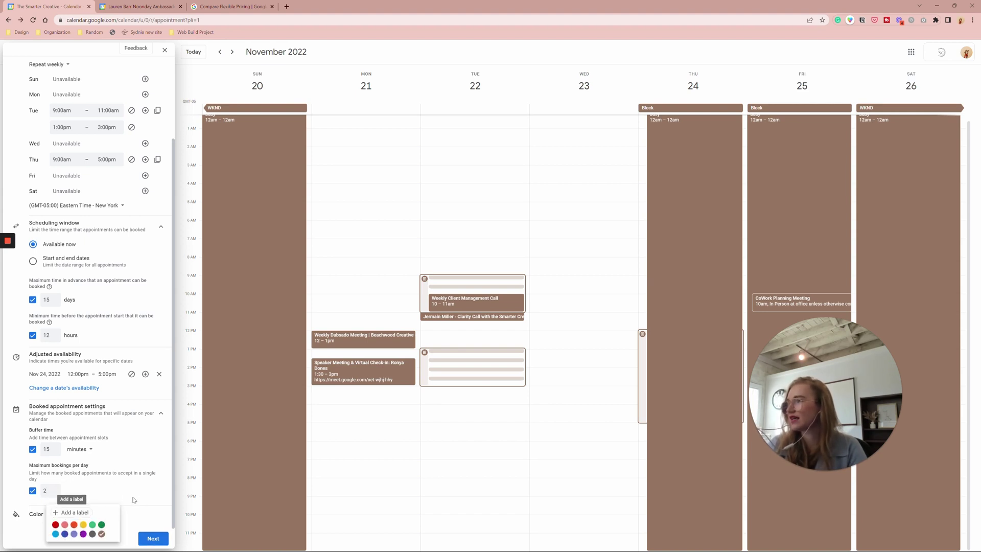
{"action": "left_click", "coordinate": [154, 538]}
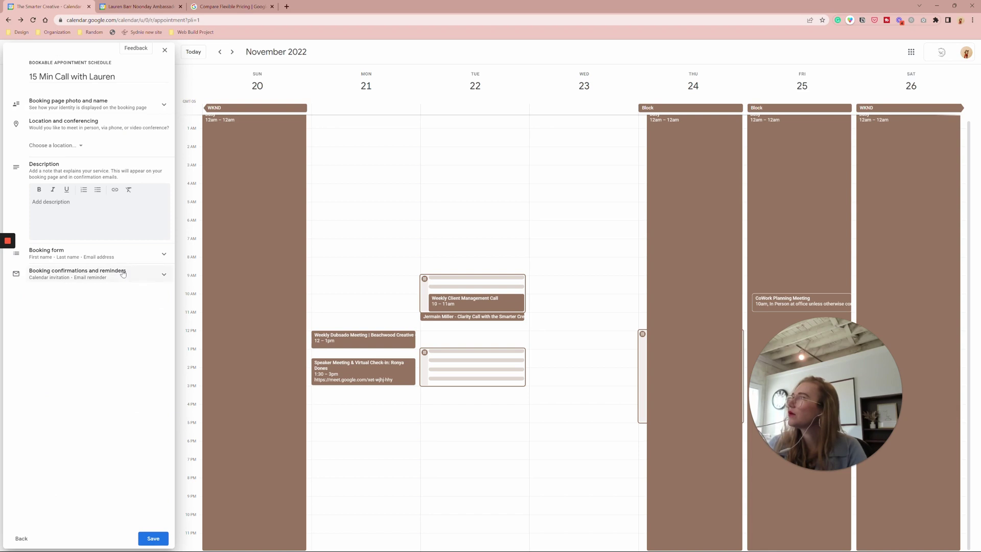
Set the location to Phone call and add a description inviting bookers to a quick call
{"action": "left_click", "coordinate": [85, 104]}
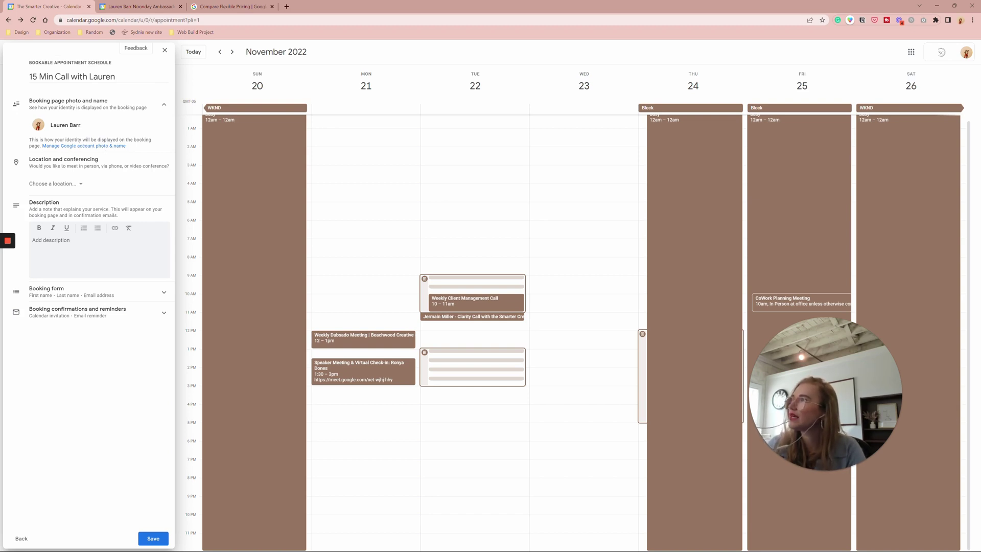
{"action": "left_click", "coordinate": [46, 185]}
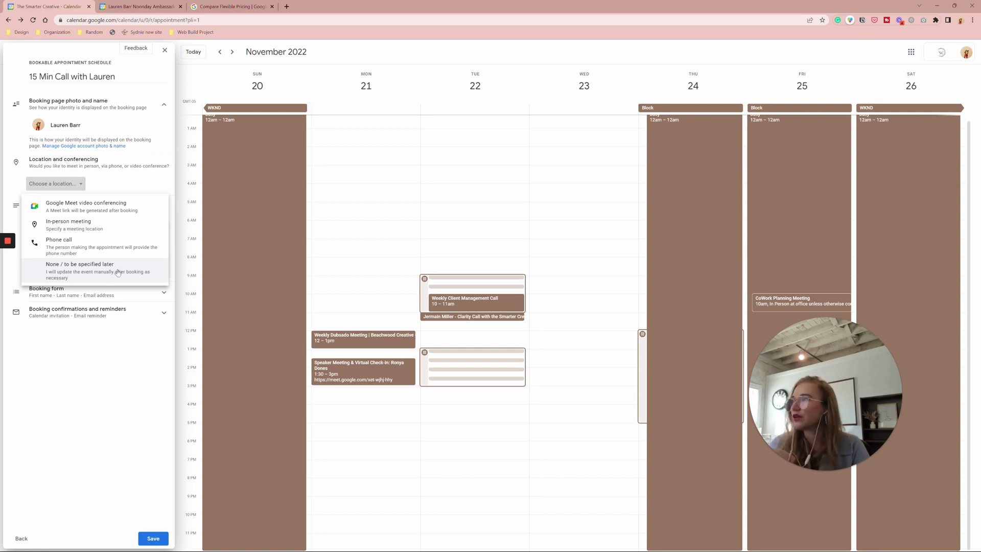
{"action": "left_click", "coordinate": [83, 246]}
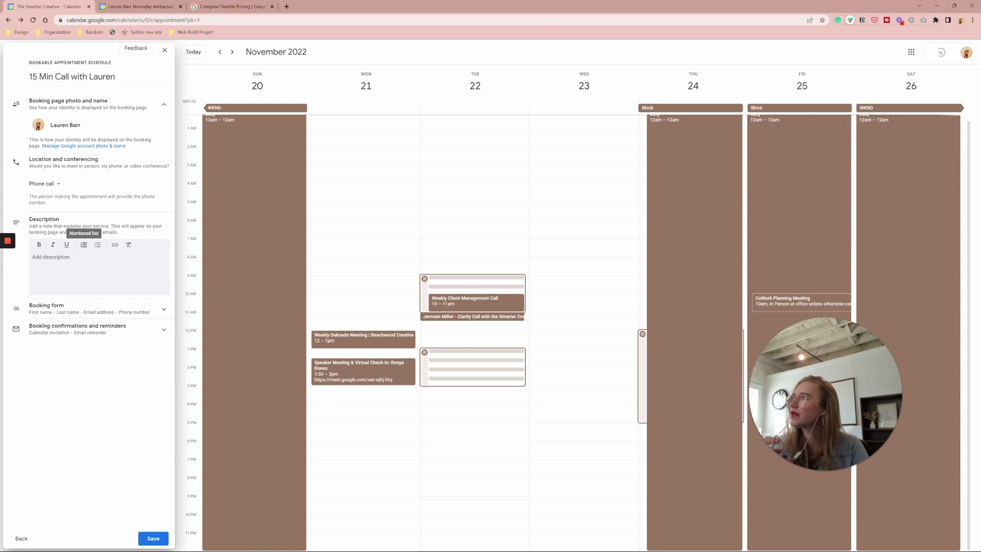
{"action": "left_click", "coordinate": [67, 273]}
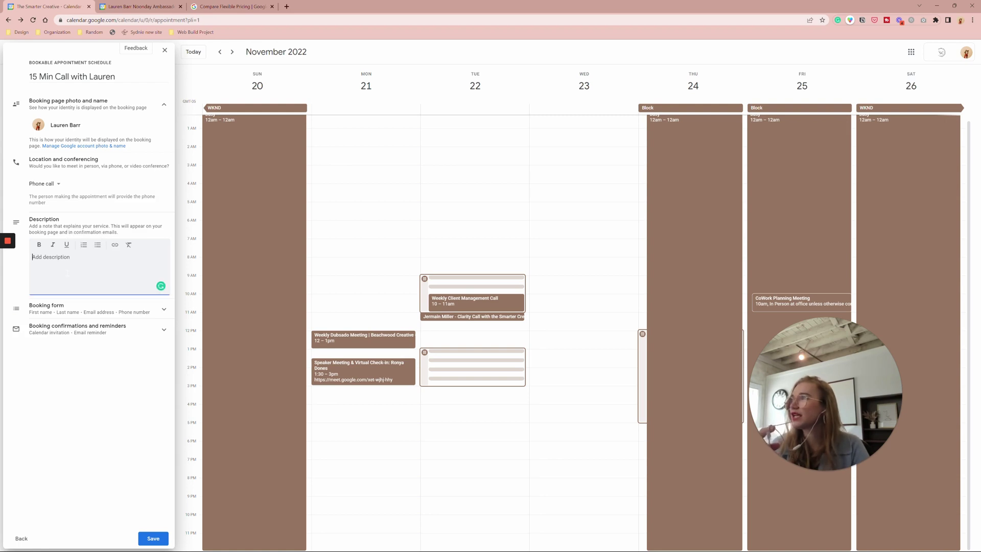
{"action": "type", "text": "Go ahead an"}
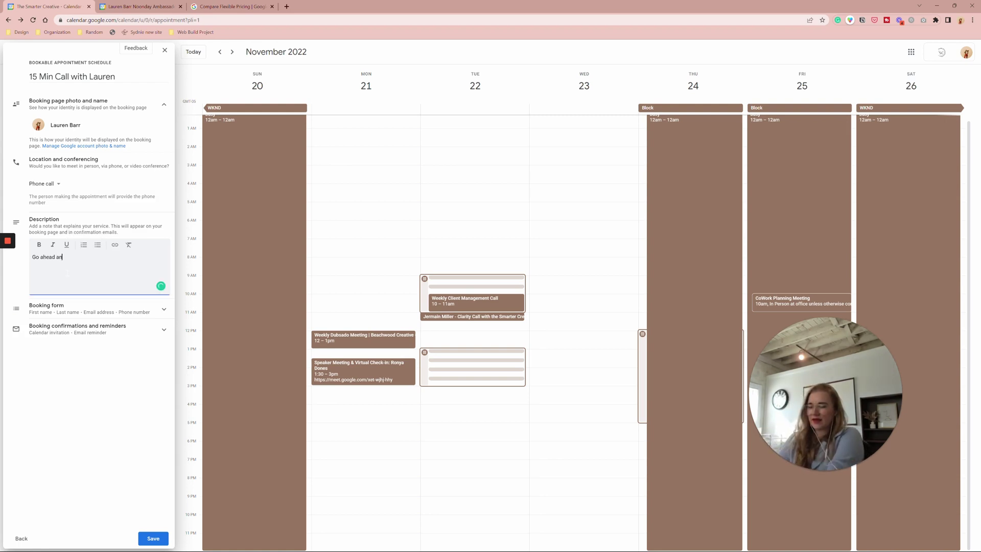
{"action": "type", "text": "d find a time to ho"}
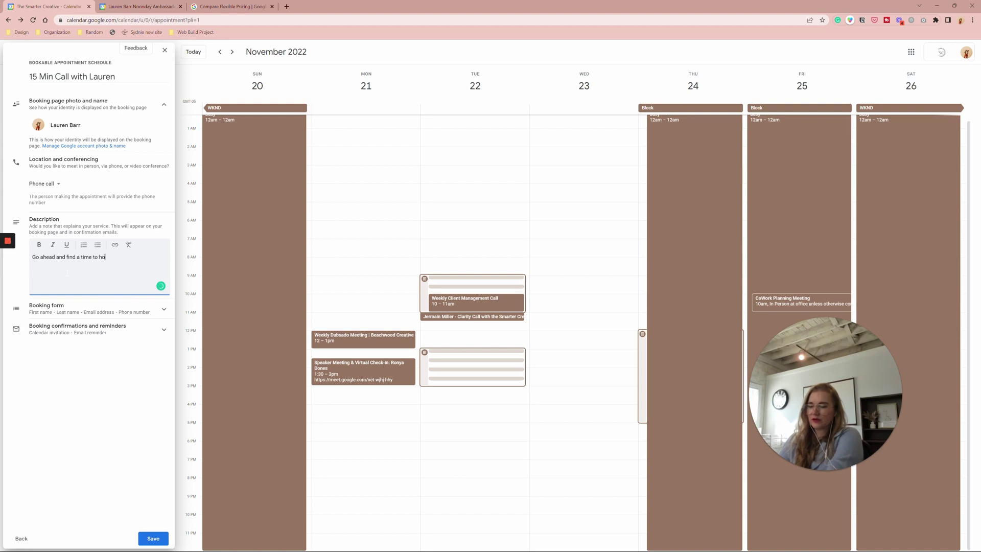
{"action": "type", "text": "p on a quick call with Lauren!"}
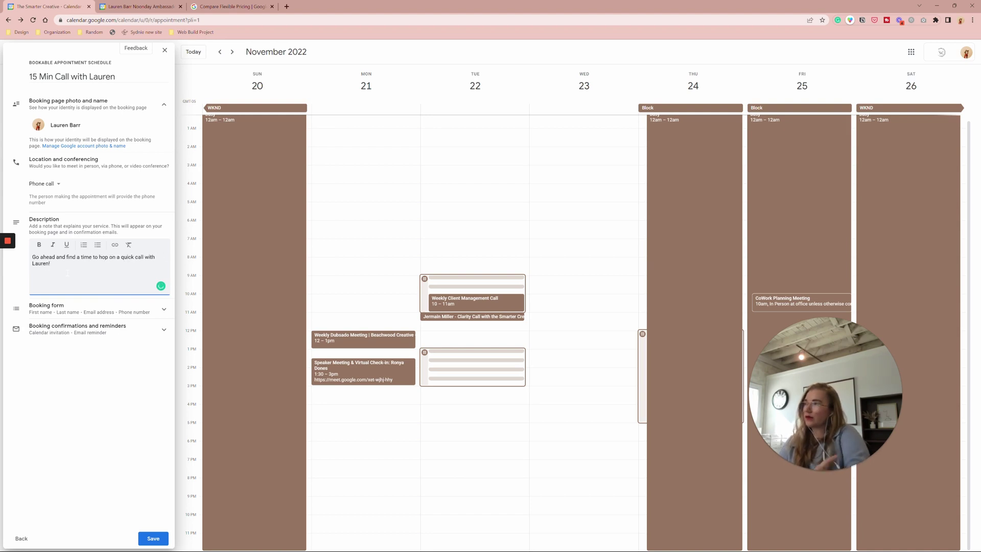
{"action": "left_click", "coordinate": [81, 309]}
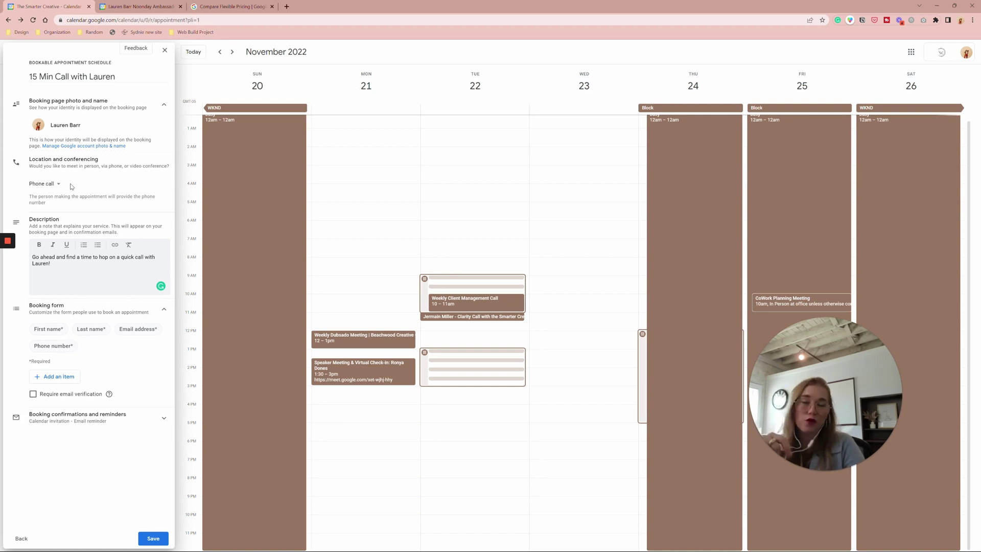
Add 'Company Name' and 'Topic to Discuss' as custom booking form questions
{"action": "left_click", "coordinate": [58, 376]}
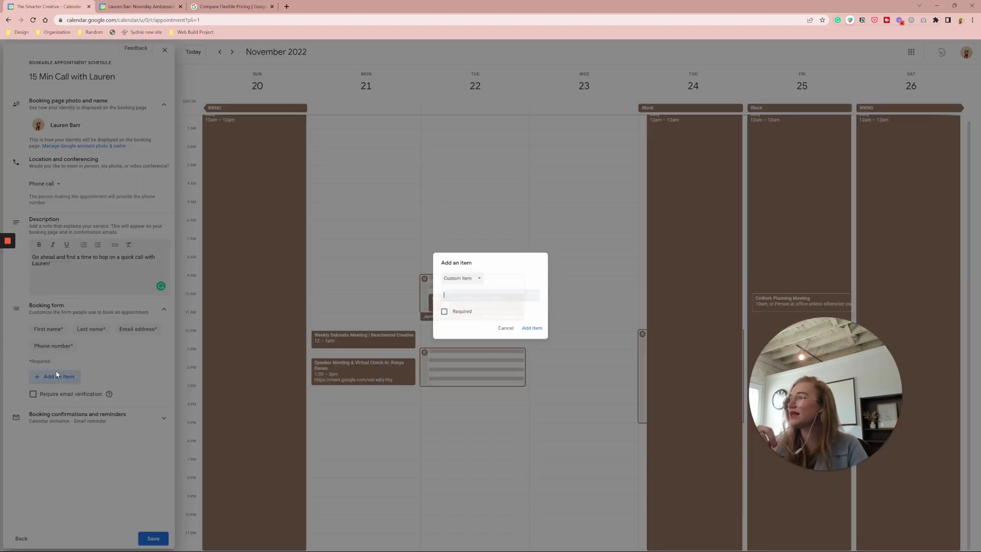
{"action": "left_click", "coordinate": [456, 276]}
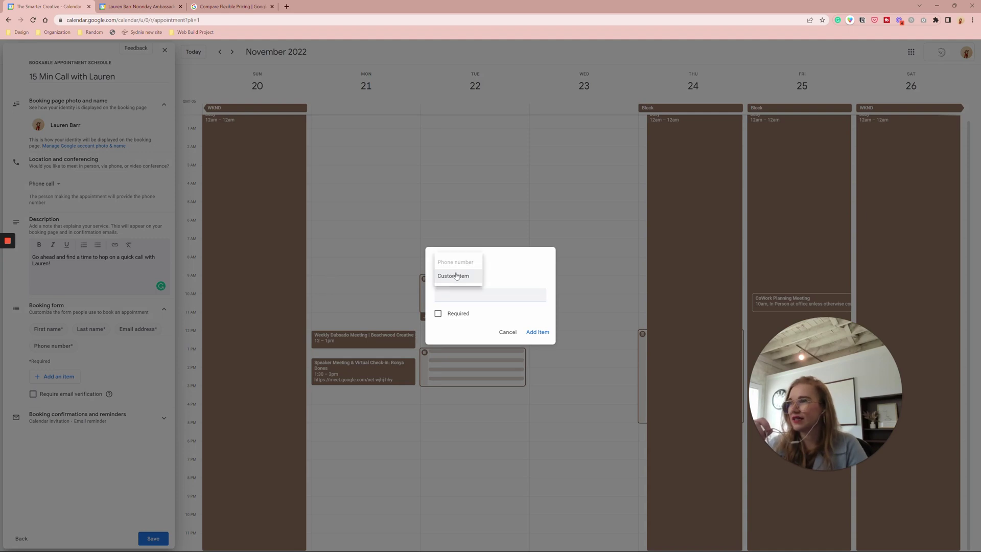
{"action": "left_click", "coordinate": [458, 277]}
{"action": "left_click", "coordinate": [490, 295]}
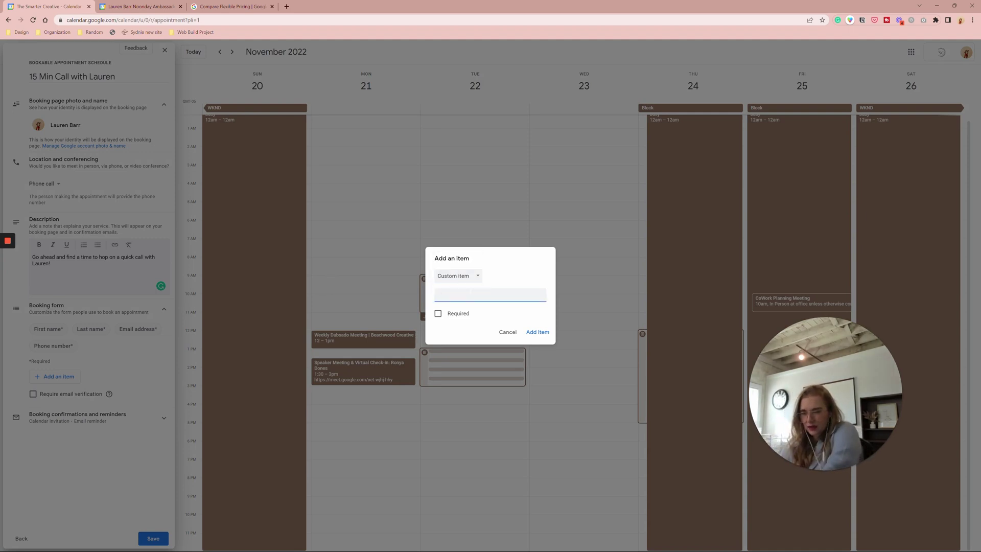
{"action": "type", "text": "Company Name"}
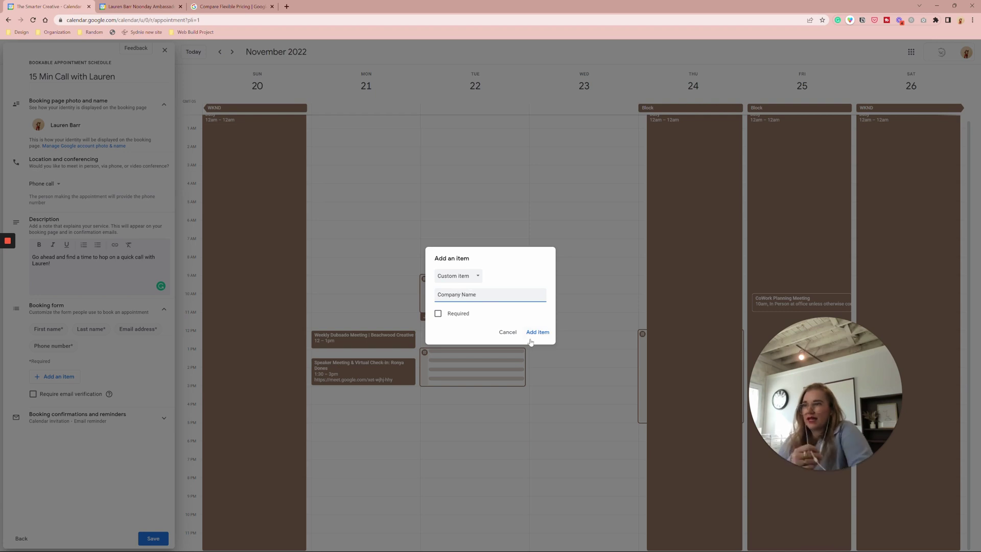
{"action": "left_click", "coordinate": [530, 341]}
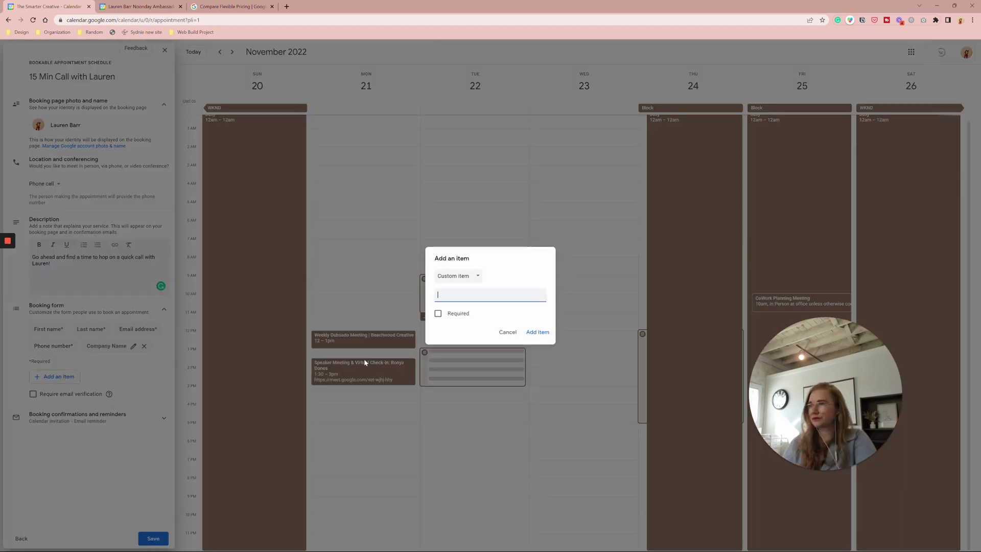
{"action": "type", "text": "Topic to"}
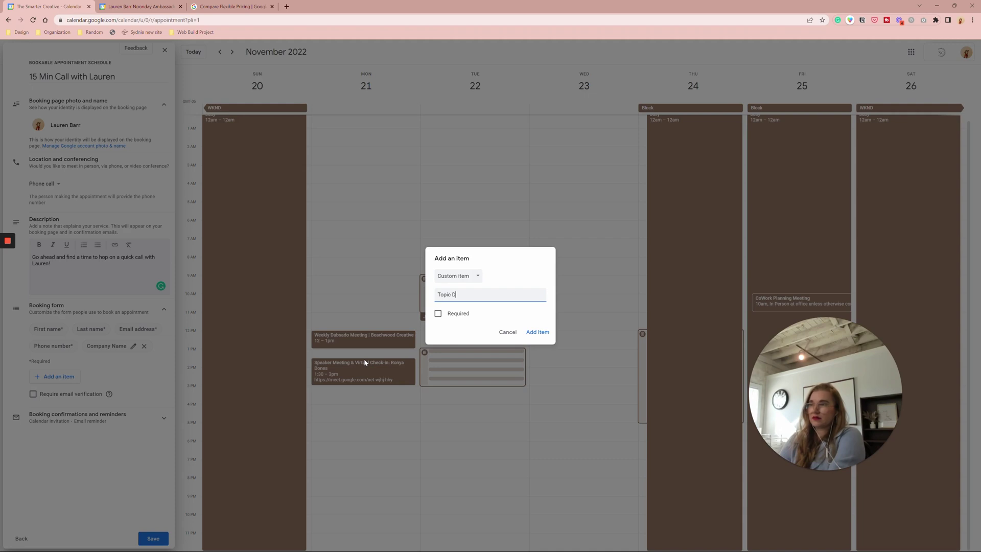
{"action": "type", "text": " Discuss"}
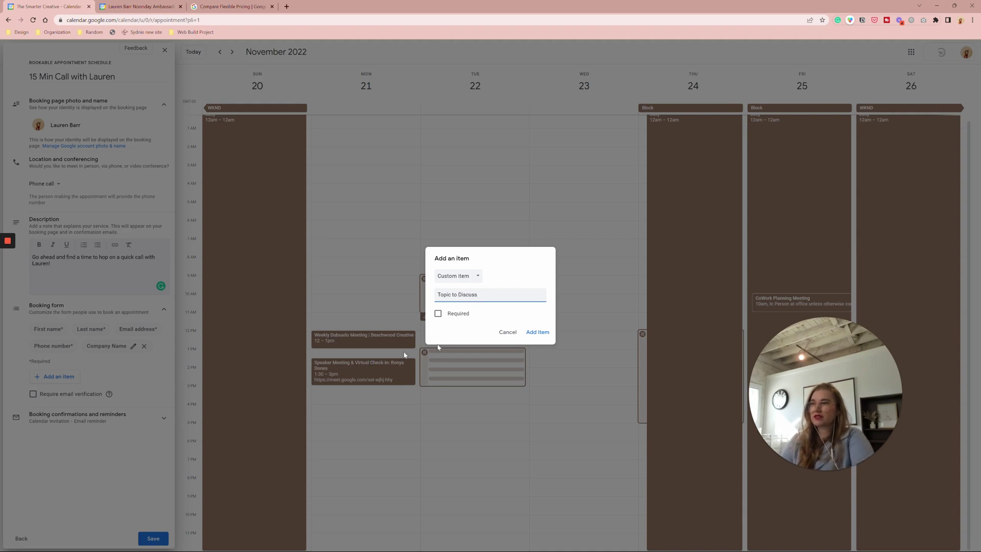
{"action": "left_click", "coordinate": [538, 331]}
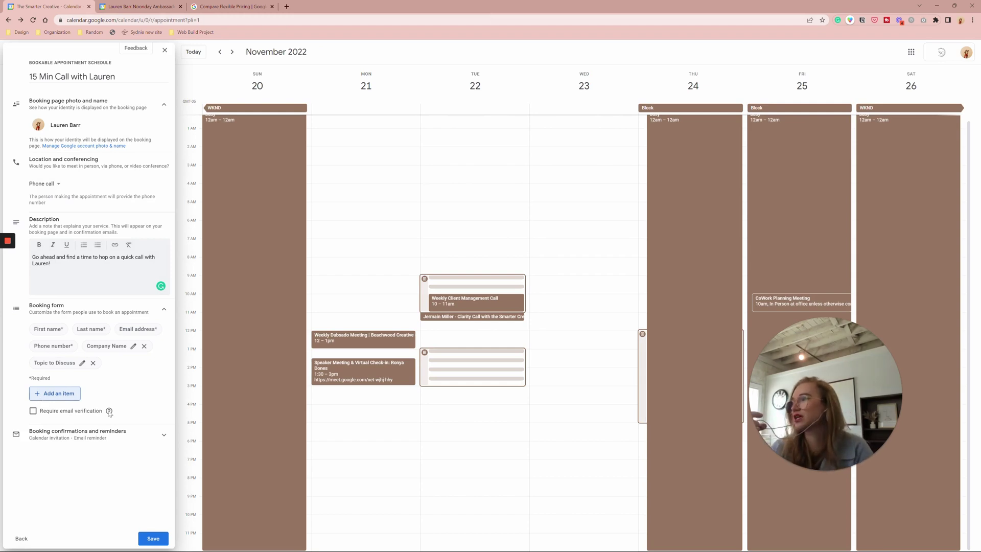
{"action": "mouse_move", "coordinate": [109, 412]}
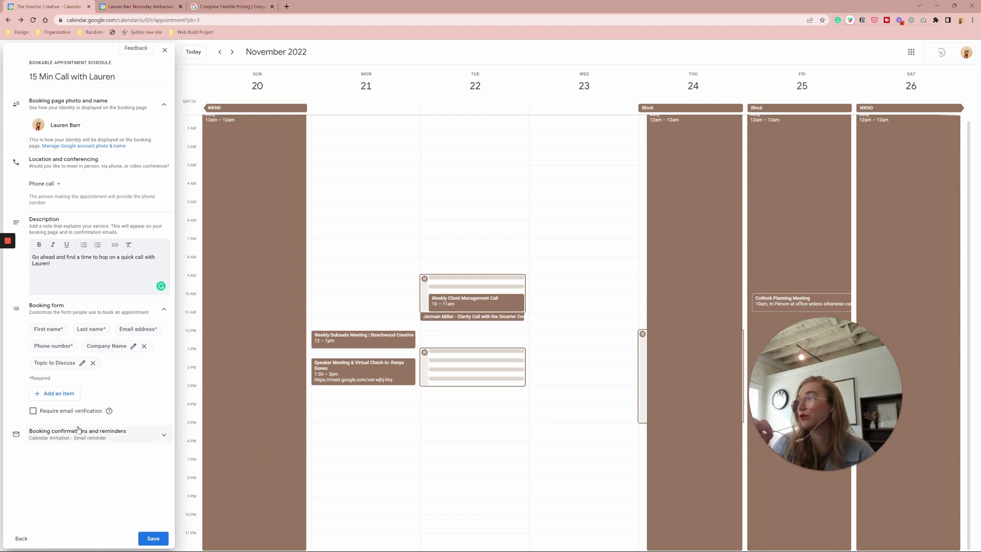
{"action": "left_click", "coordinate": [111, 434]}
Set email reminders for 30 minutes and 1 day before each appointment
{"action": "mouse_move", "coordinate": [109, 434]}
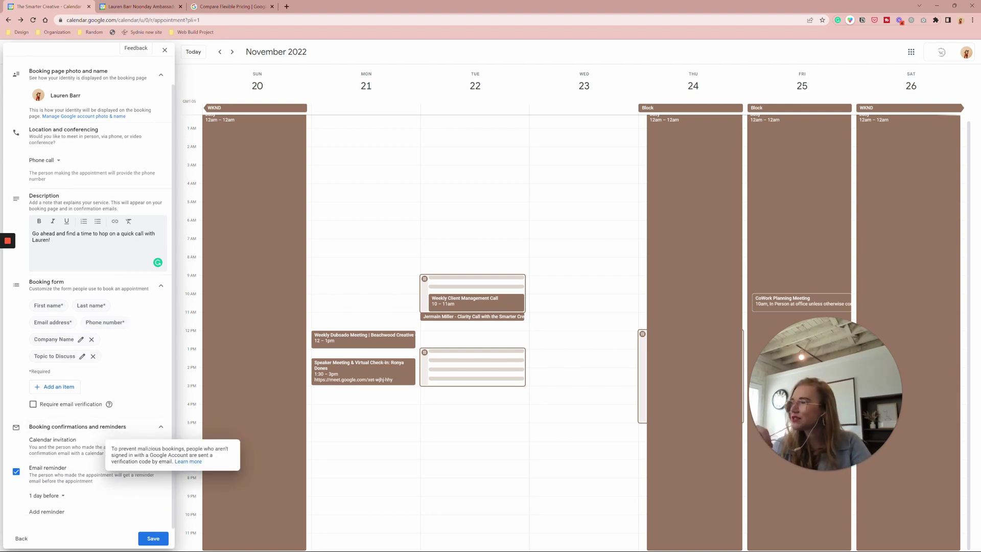
{"action": "triple_click", "coordinate": [102, 448]}
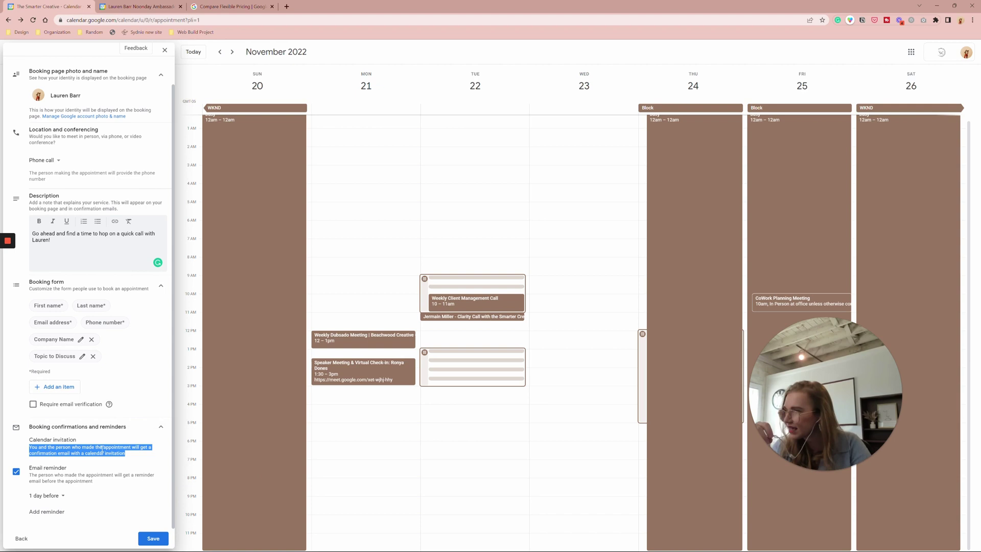
{"action": "left_click", "coordinate": [102, 448]}
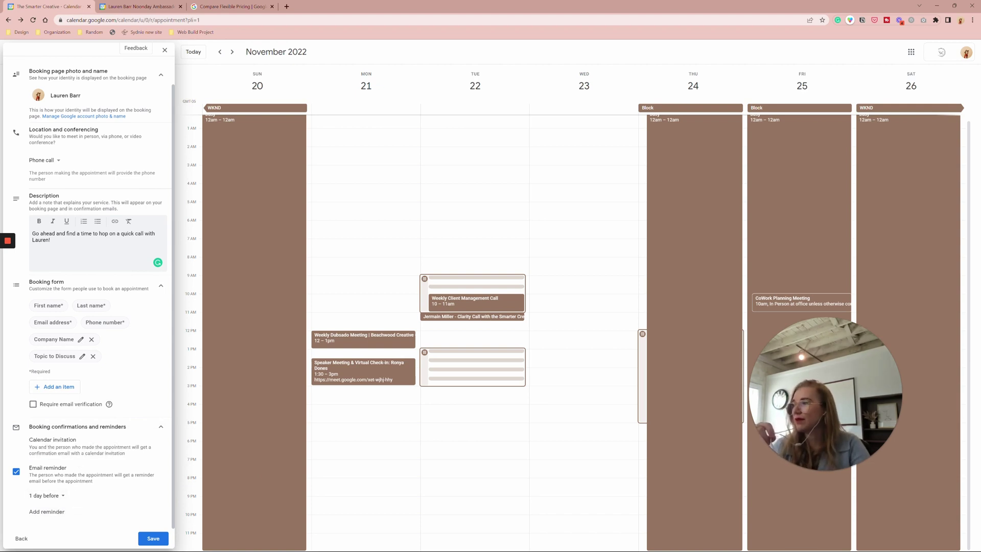
{"action": "left_click", "coordinate": [47, 496]}
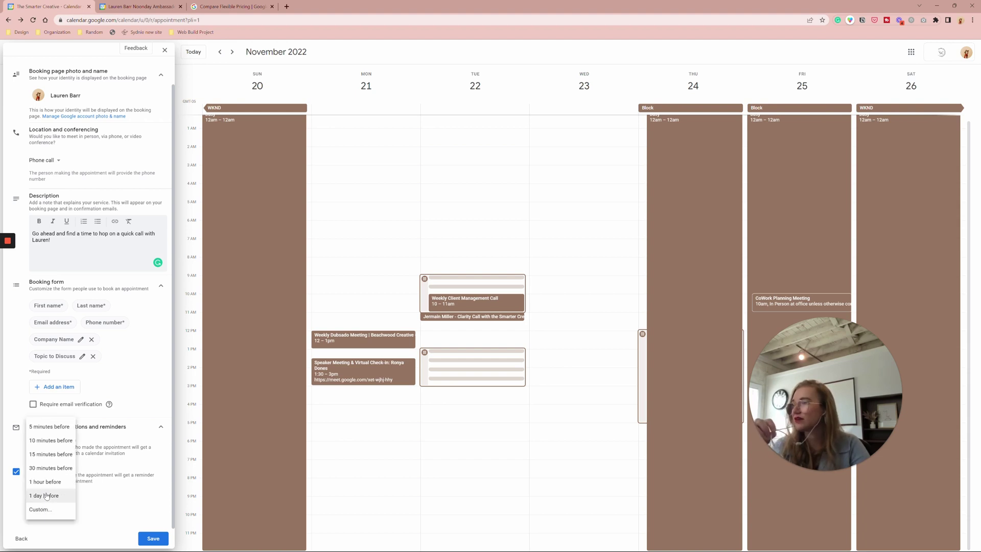
{"action": "left_click", "coordinate": [51, 468]}
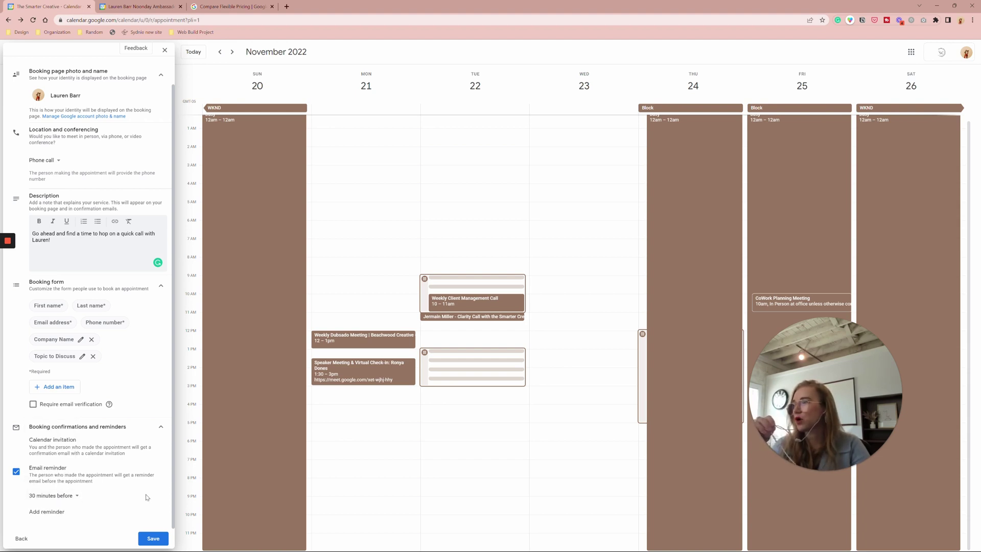
{"action": "left_click", "coordinate": [47, 511]}
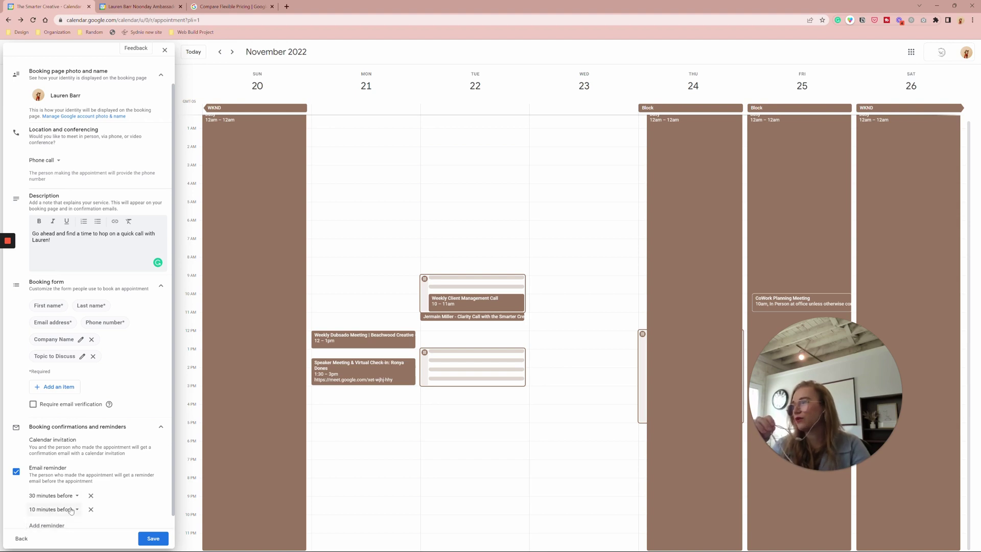
{"action": "left_click", "coordinate": [71, 510]}
{"action": "left_click", "coordinate": [53, 514]}
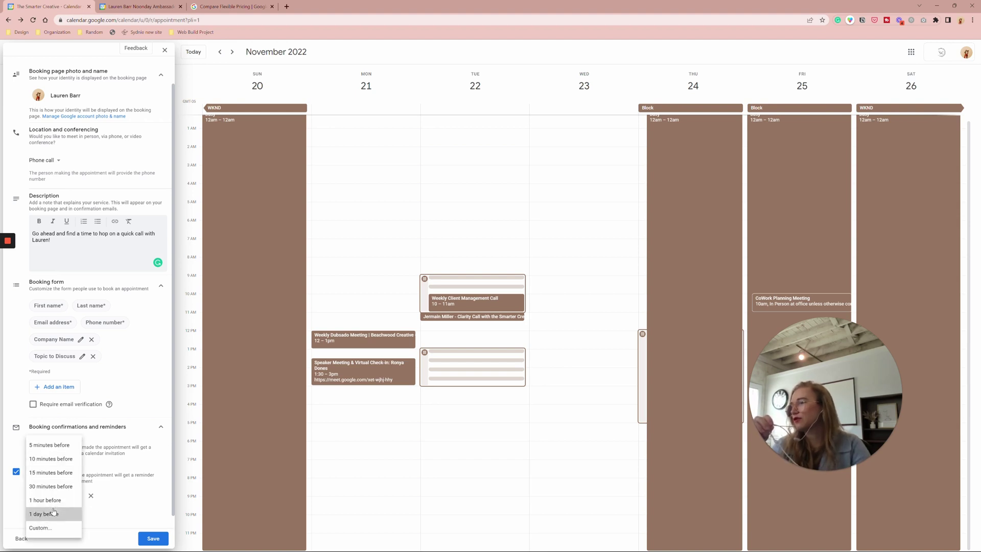
{"action": "scroll", "coordinate": [133, 499], "scroll_direction": "down", "scroll_amount": 1}
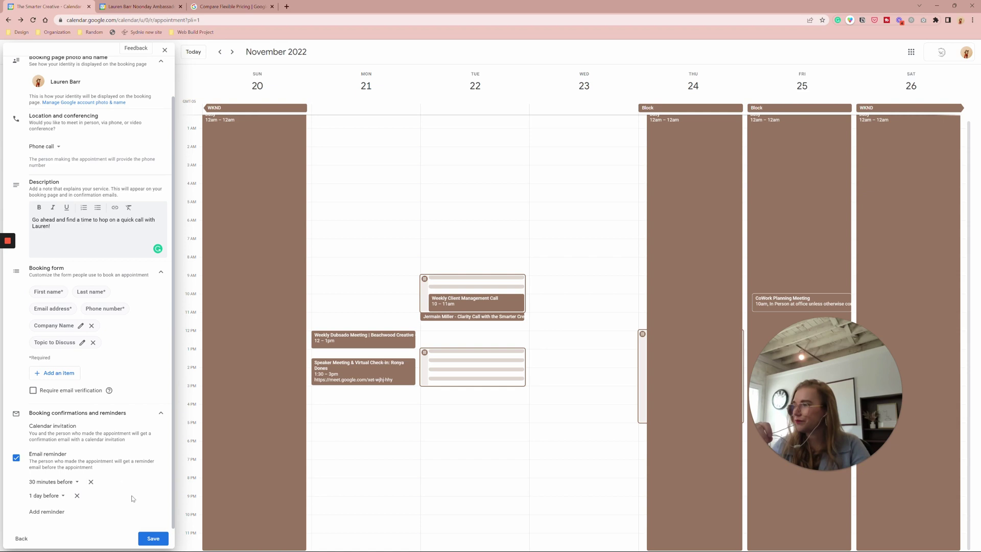
Save the schedule and test the 'Button with popup' website embed preview
{"action": "left_click", "coordinate": [154, 538]}
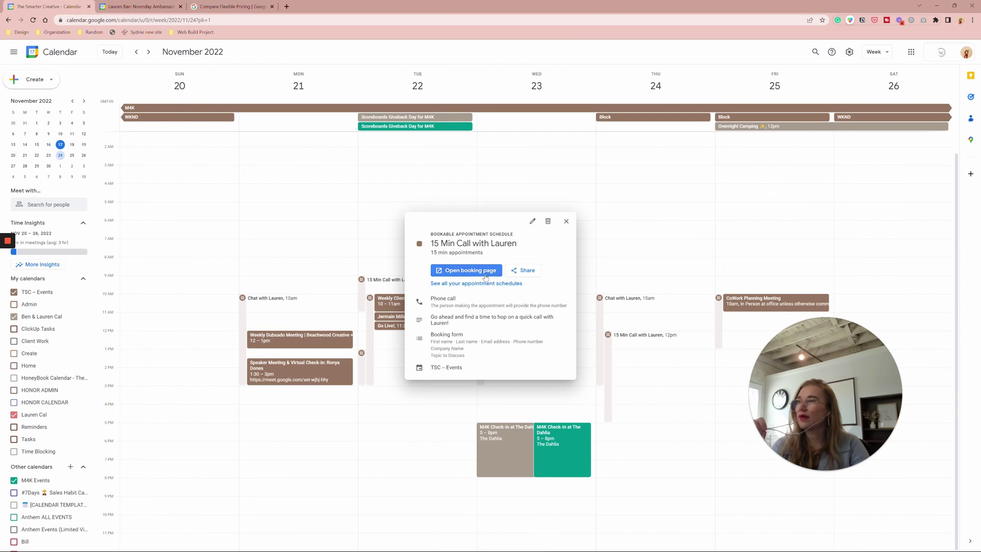
{"action": "left_click", "coordinate": [522, 274]}
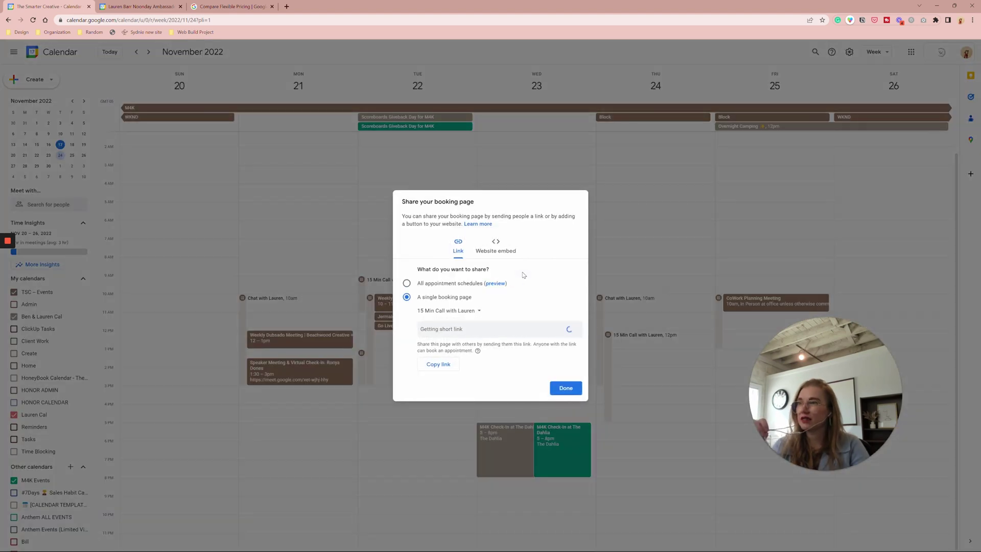
{"action": "left_click", "coordinate": [503, 248]}
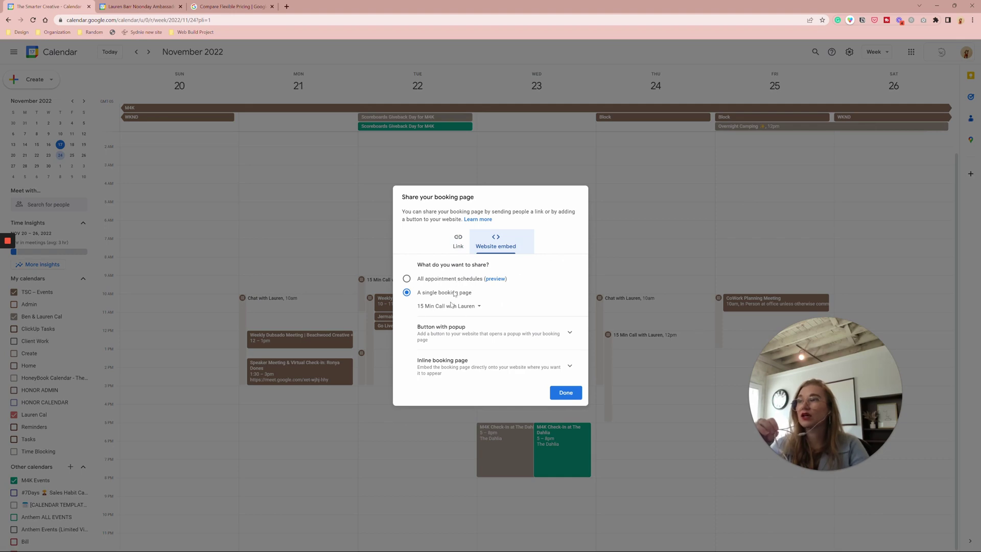
{"action": "left_click", "coordinate": [464, 333]}
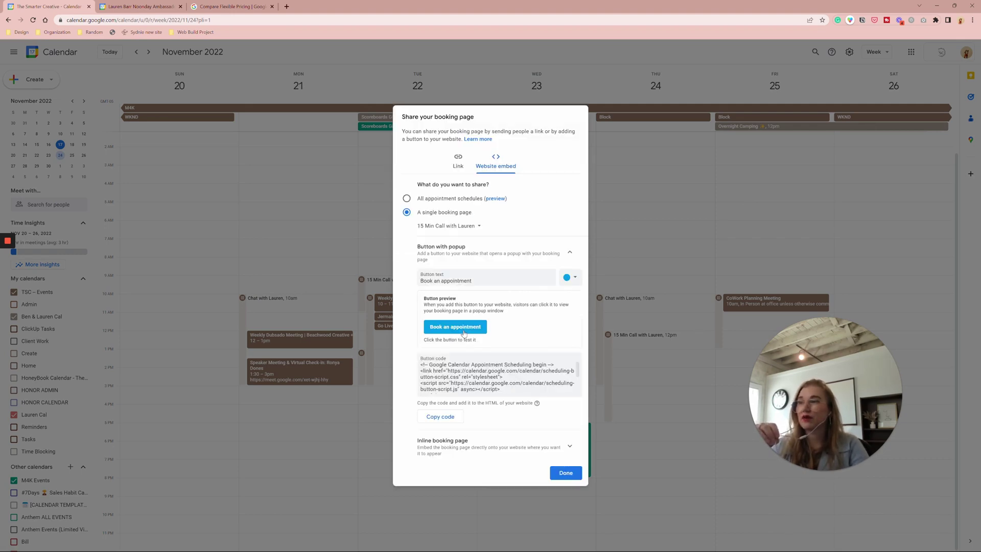
{"action": "left_click", "coordinate": [452, 325]}
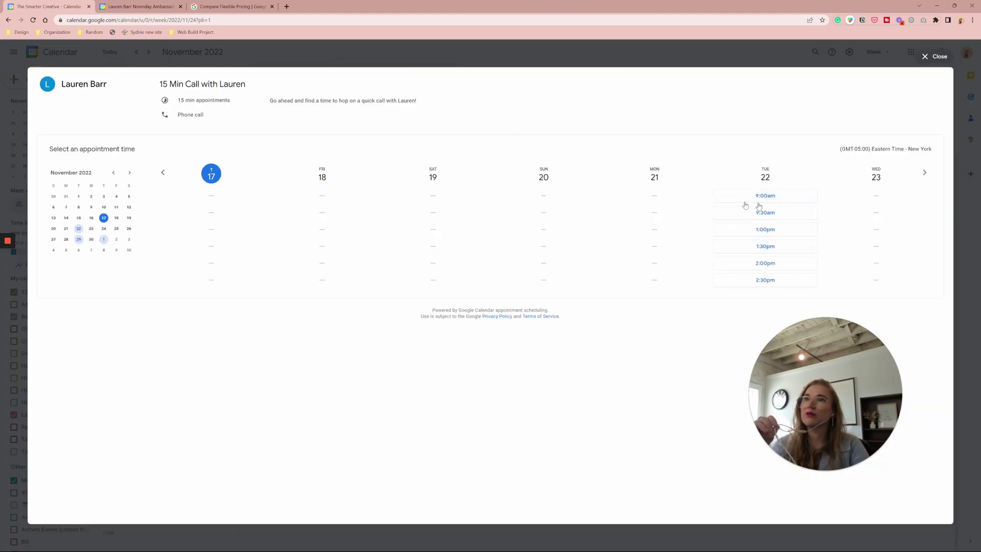
{"action": "left_click", "coordinate": [933, 59]}
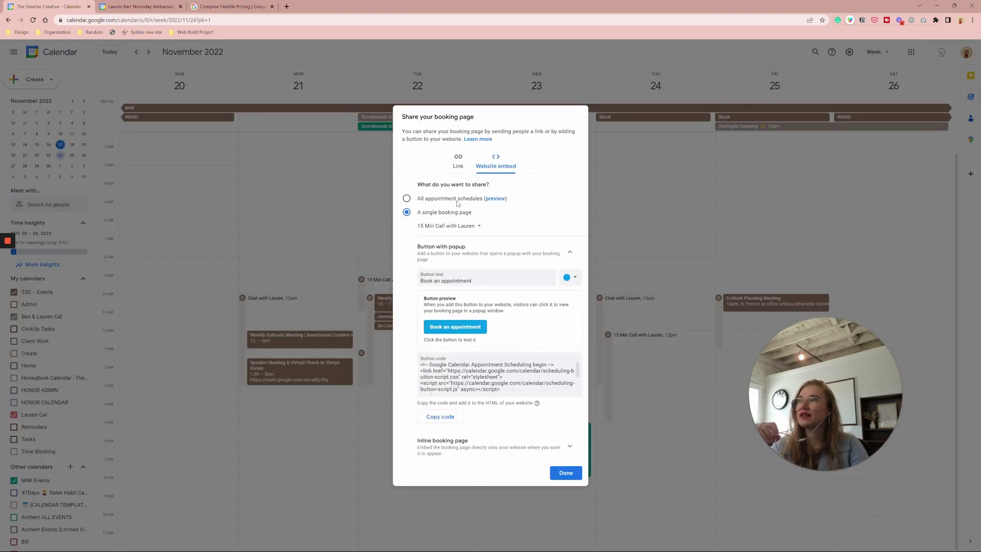
Preview the inline booking page embed covering all appointment schedules
{"action": "left_click", "coordinate": [442, 442]}
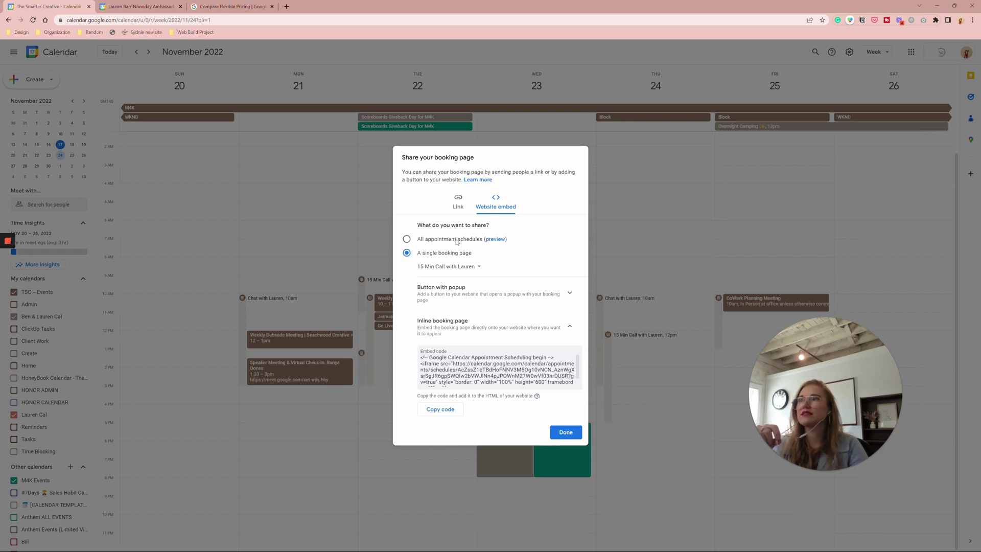
{"action": "left_click", "coordinate": [406, 239]}
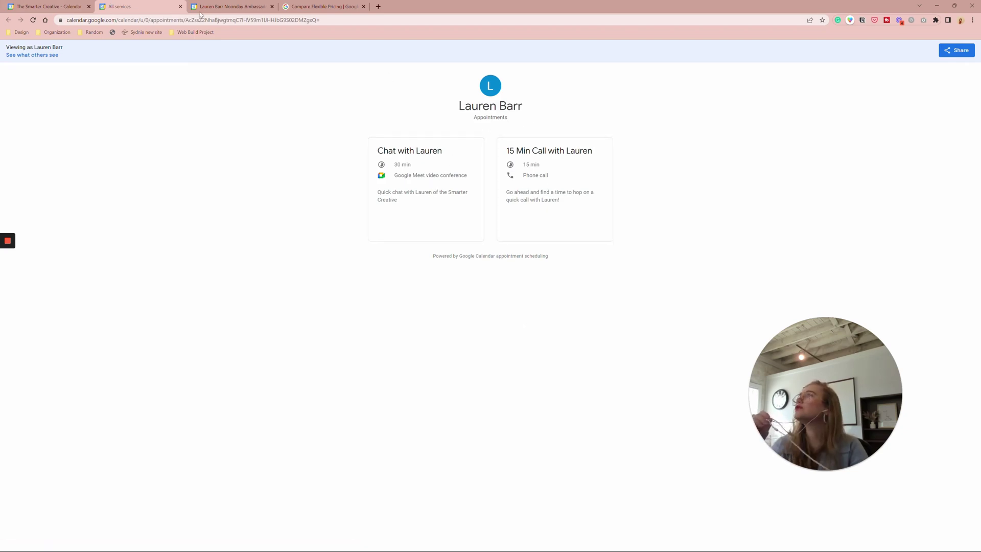
{"action": "left_click", "coordinate": [179, 7]}
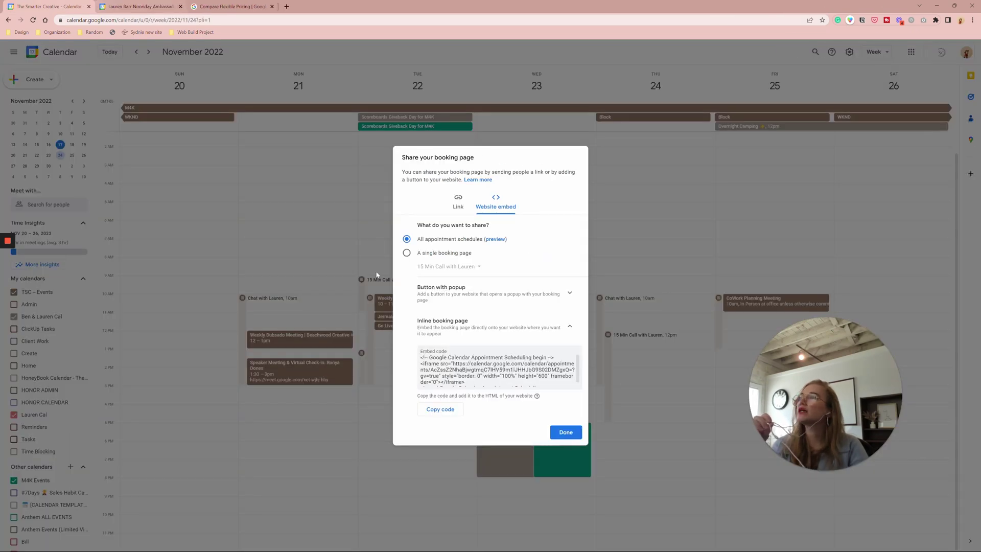
{"action": "left_click", "coordinate": [457, 201]}
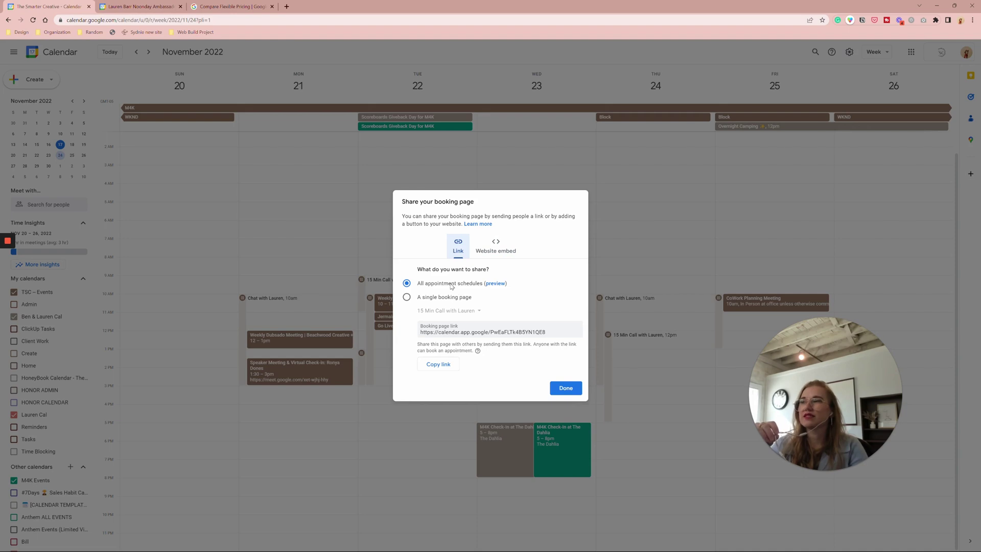
Copy the single booking page link for 15 Min Call with Lauren and close the sharing options
{"action": "left_click", "coordinate": [407, 297]}
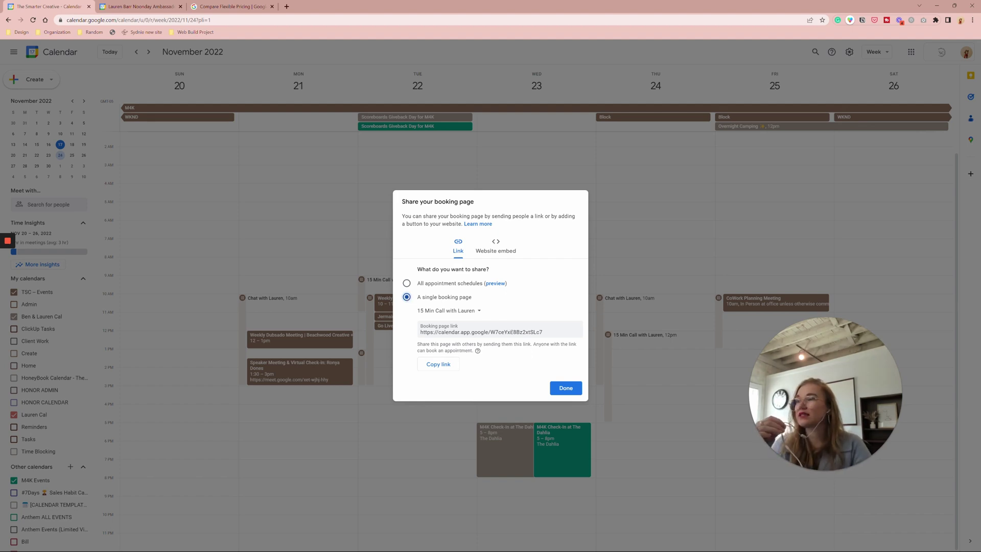
{"action": "triple_click", "coordinate": [480, 332]}
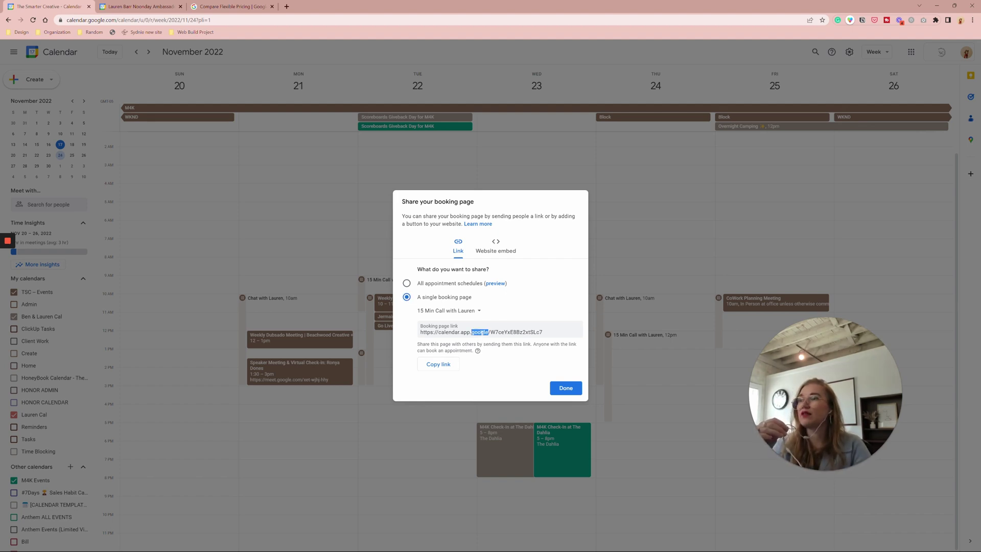
{"action": "left_click", "coordinate": [443, 363]}
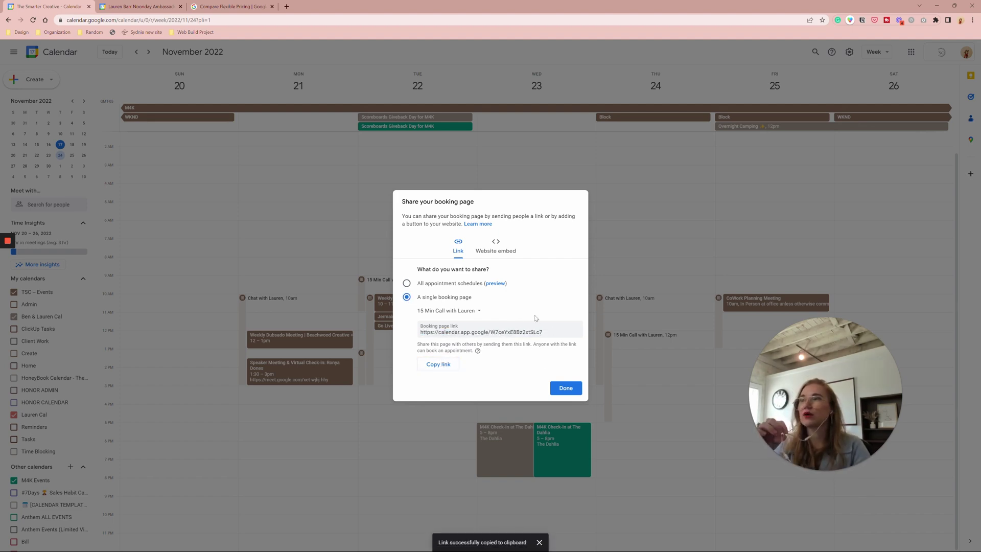
{"action": "left_click", "coordinate": [573, 388]}
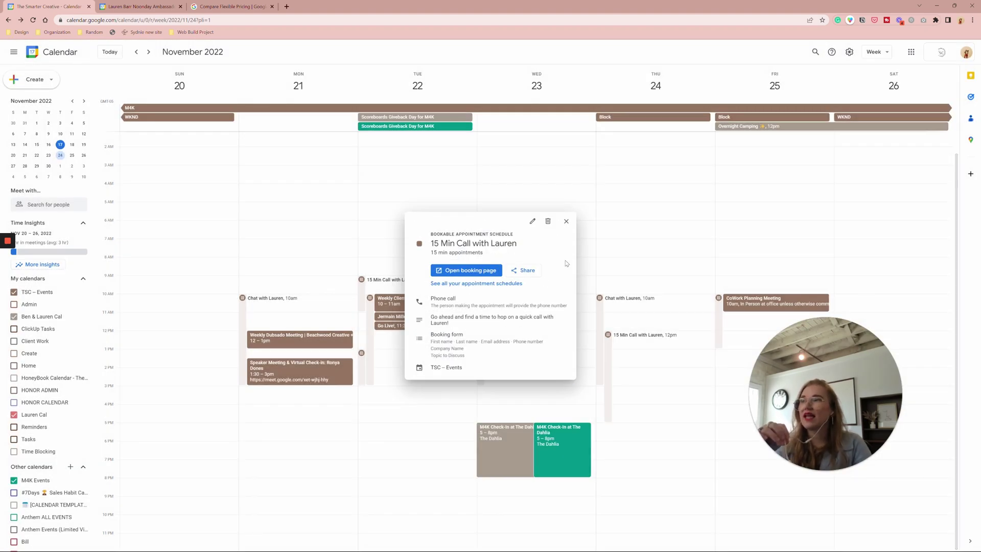
Open the booking page in a new tab, then return to the calendar's current week
{"action": "left_click", "coordinate": [476, 271]}
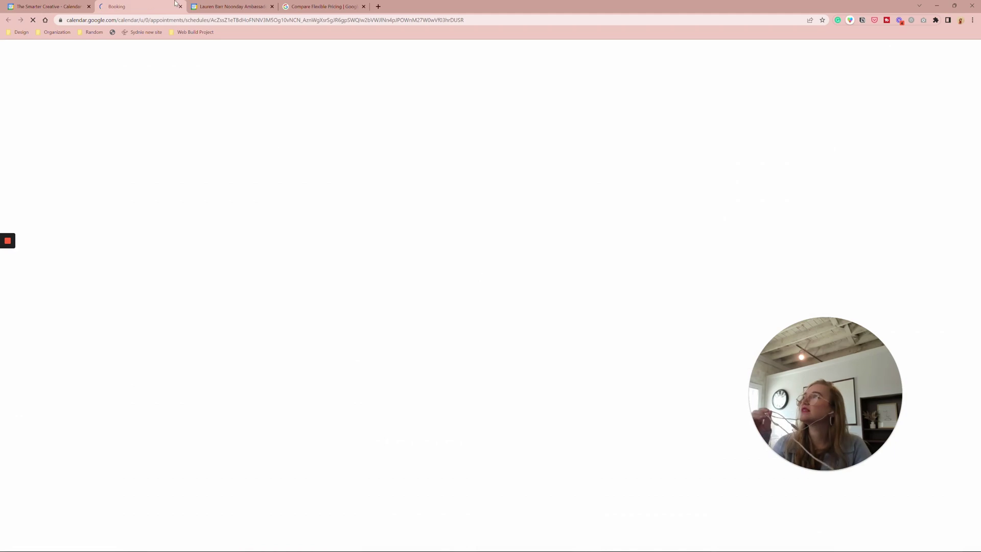
{"action": "left_click", "coordinate": [81, 3]}
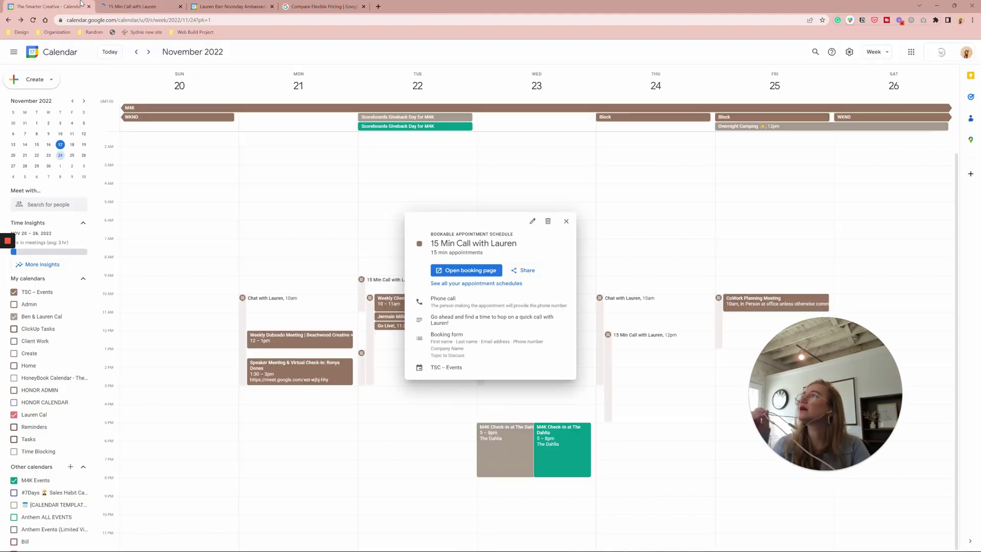
{"action": "left_click", "coordinate": [633, 328]}
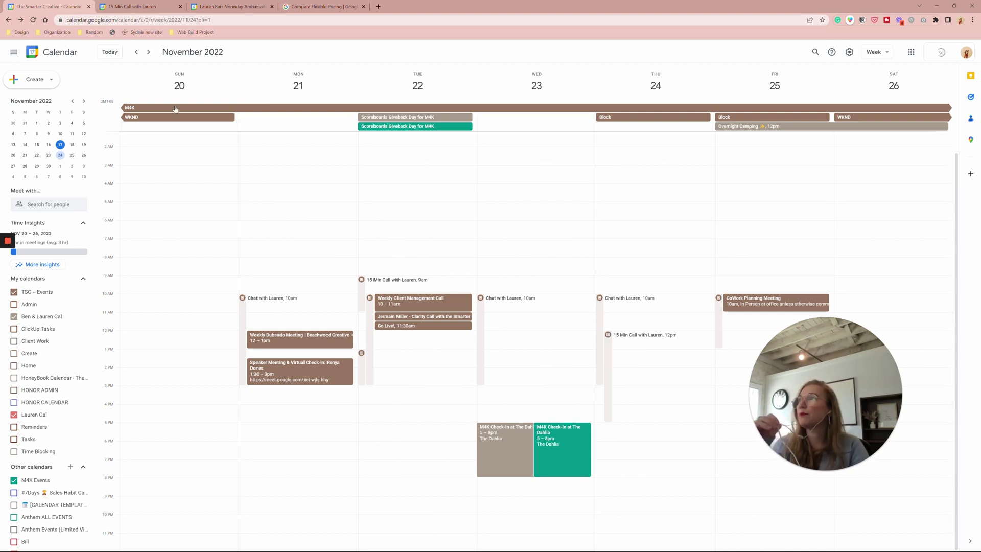
{"action": "left_click", "coordinate": [137, 51]}
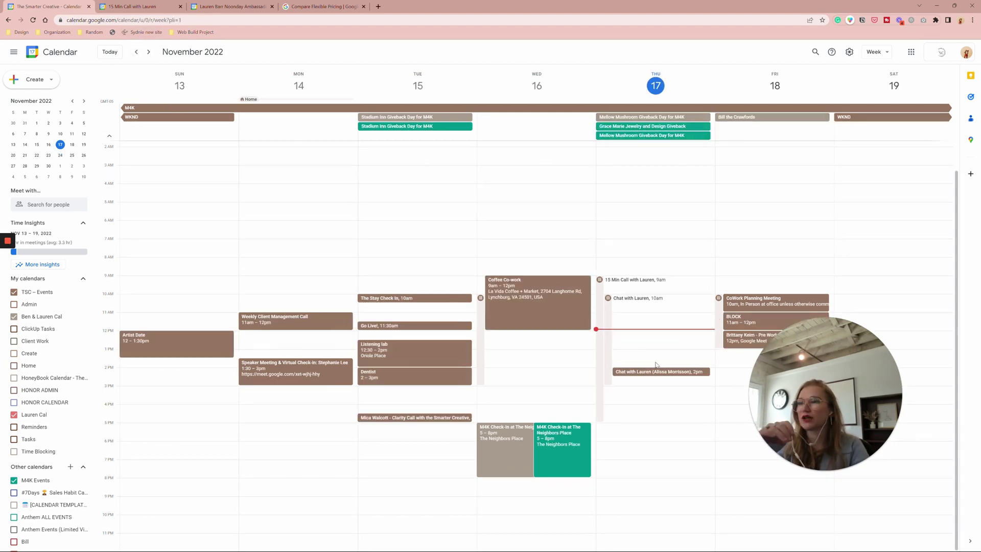
Reopen the 15 Min Call with Lauren schedule and view its booking page with Tuesday Nov 22 slots
{"action": "left_click", "coordinate": [599, 367]}
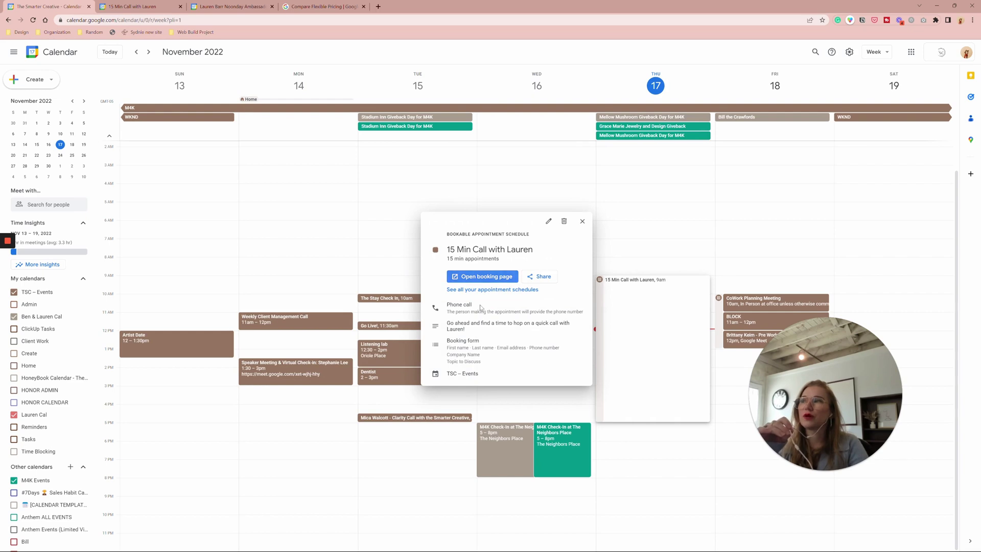
{"action": "left_click", "coordinate": [501, 290]}
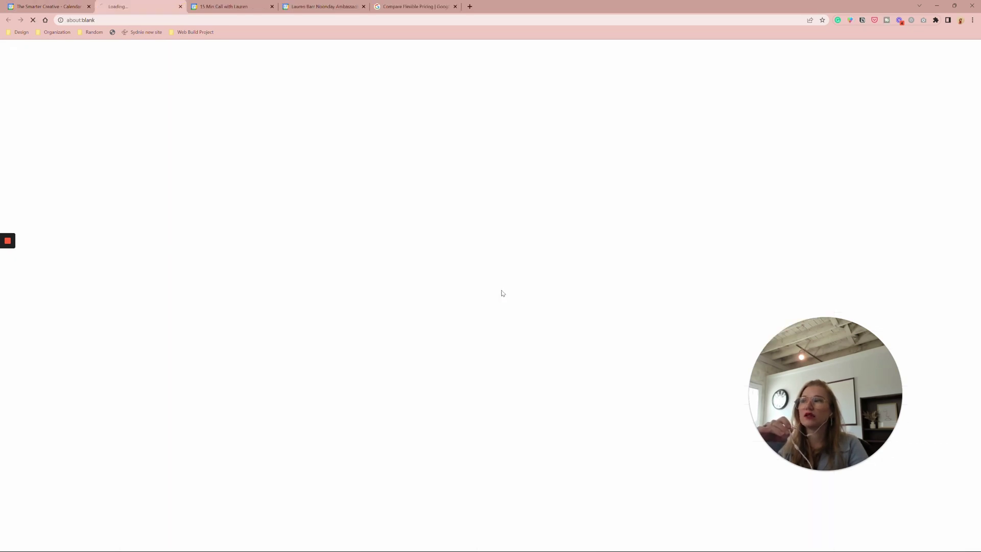
{"action": "key", "text": "ctrl+w"}
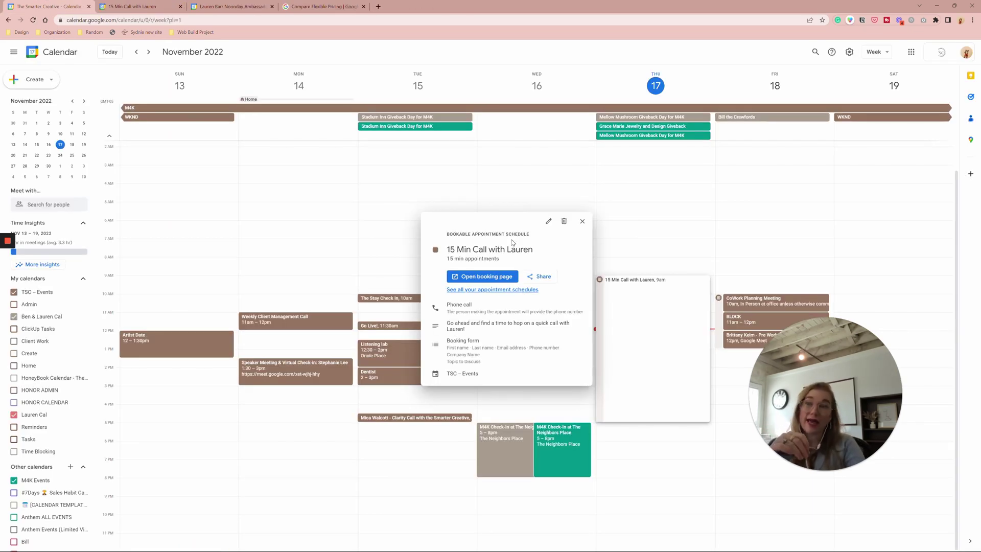
{"action": "left_click", "coordinate": [582, 221]}
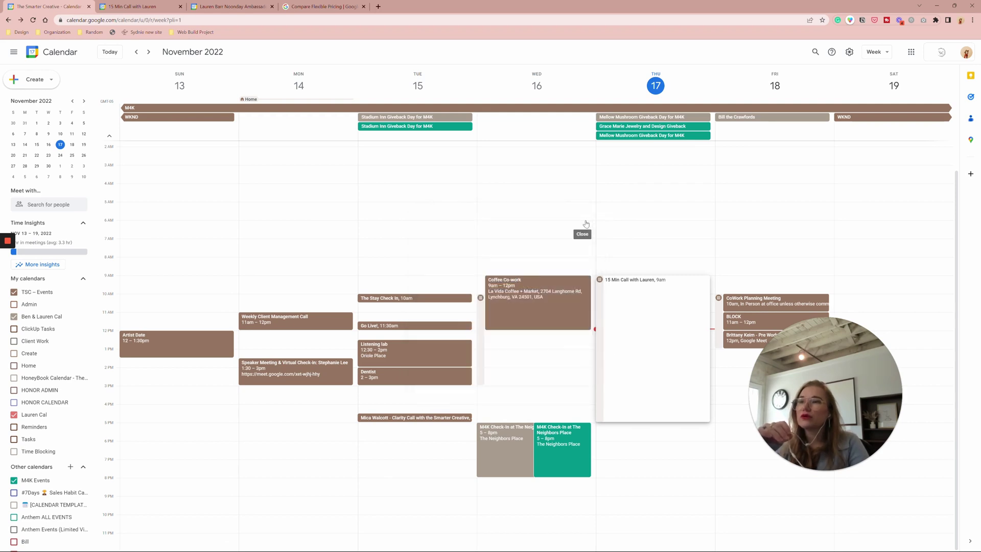
{"action": "left_click", "coordinate": [600, 280]}
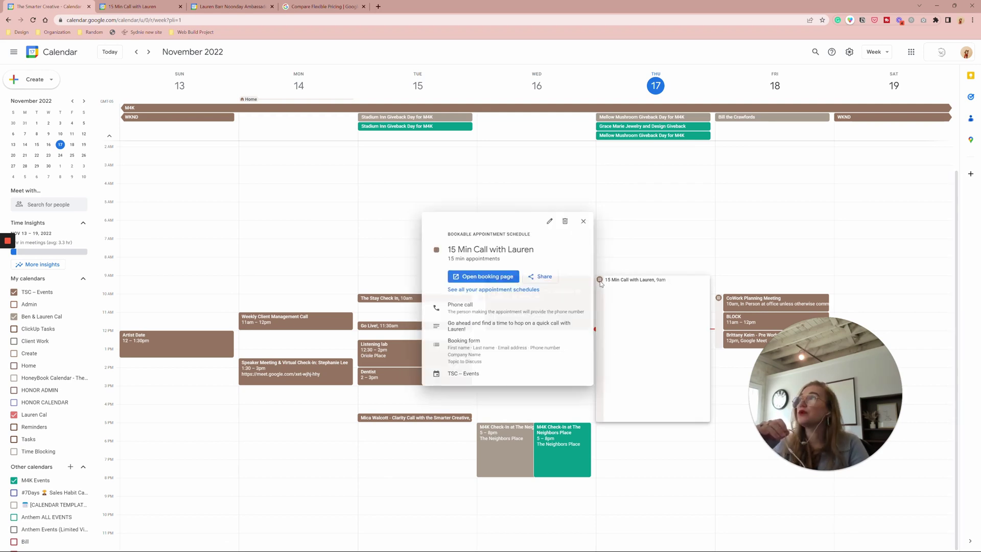
{"action": "left_click", "coordinate": [131, 10]}
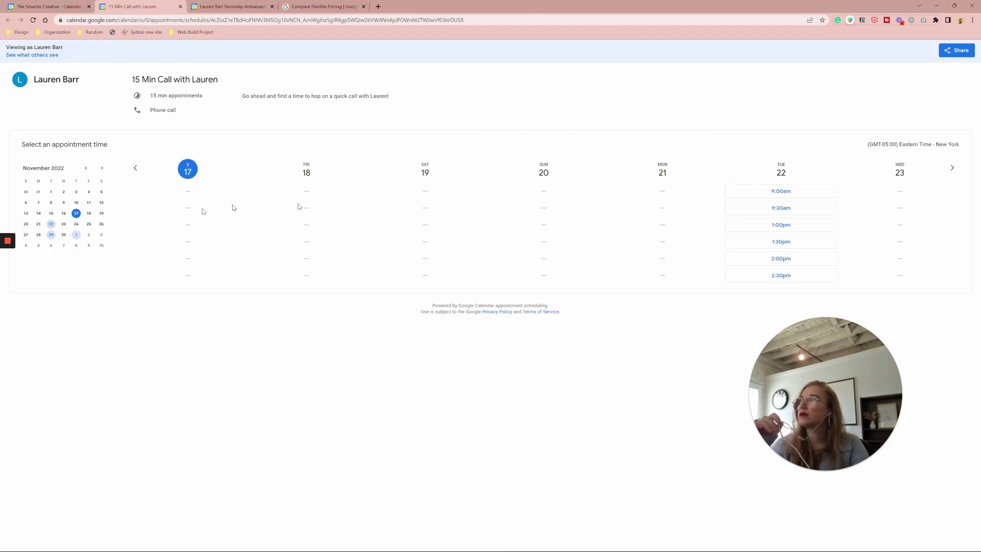
Open the 15 Min Call with Lauren appointment schedule for editing
{"action": "left_click", "coordinate": [80, 6]}
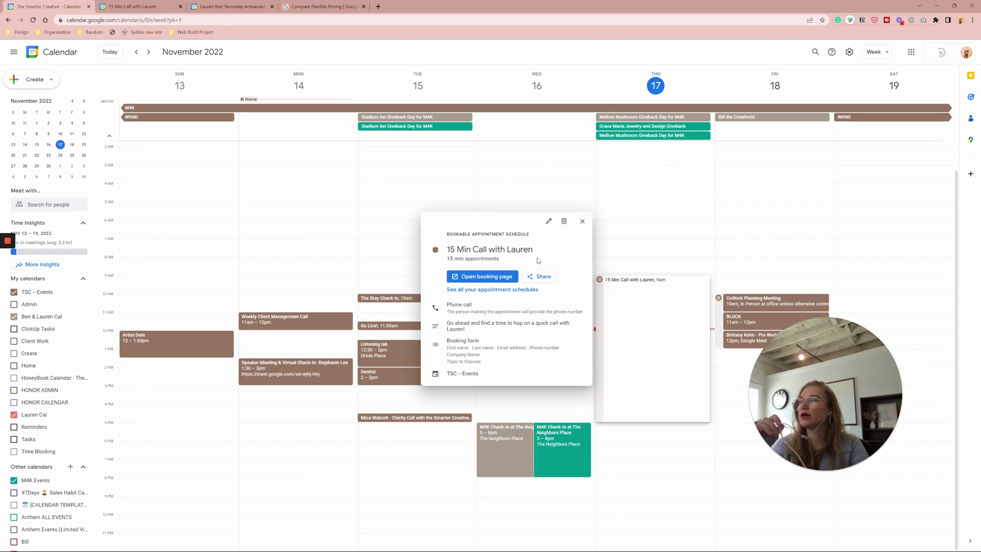
{"action": "right_click", "coordinate": [549, 225]}
{"action": "key", "text": "Escape"}
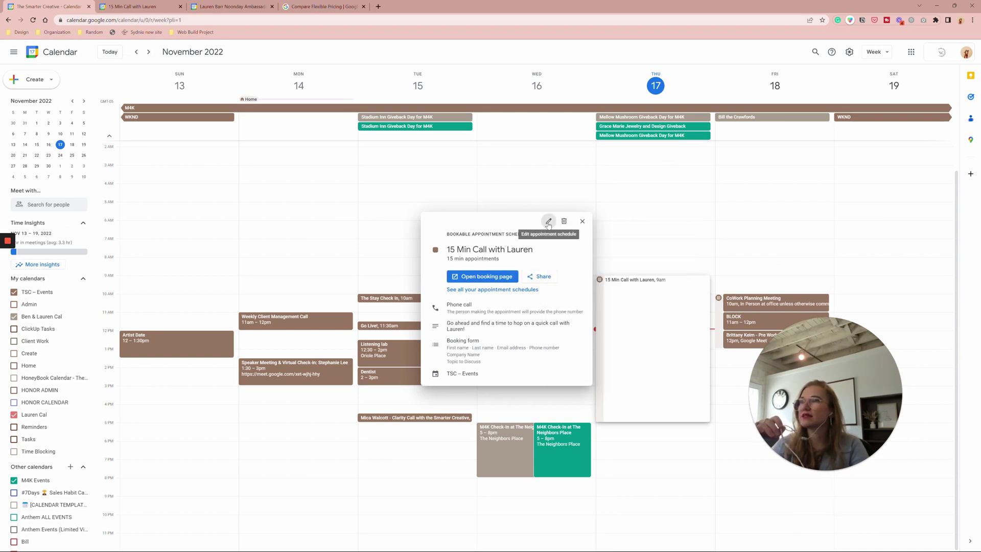
{"action": "left_click", "coordinate": [548, 222]}
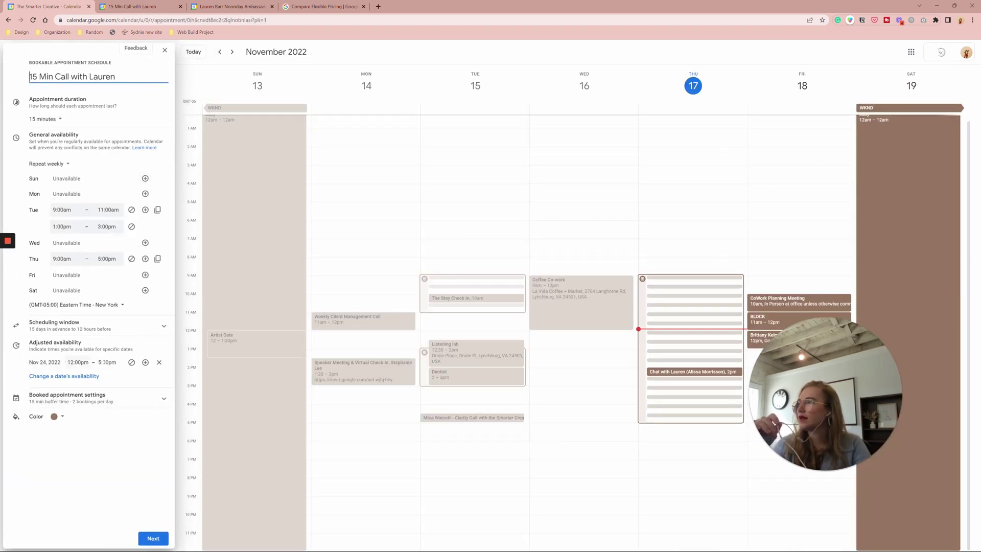
Clear and untick the 12-hour minimum notice in Scheduling window, then save the schedule
{"action": "left_click", "coordinate": [58, 406]}
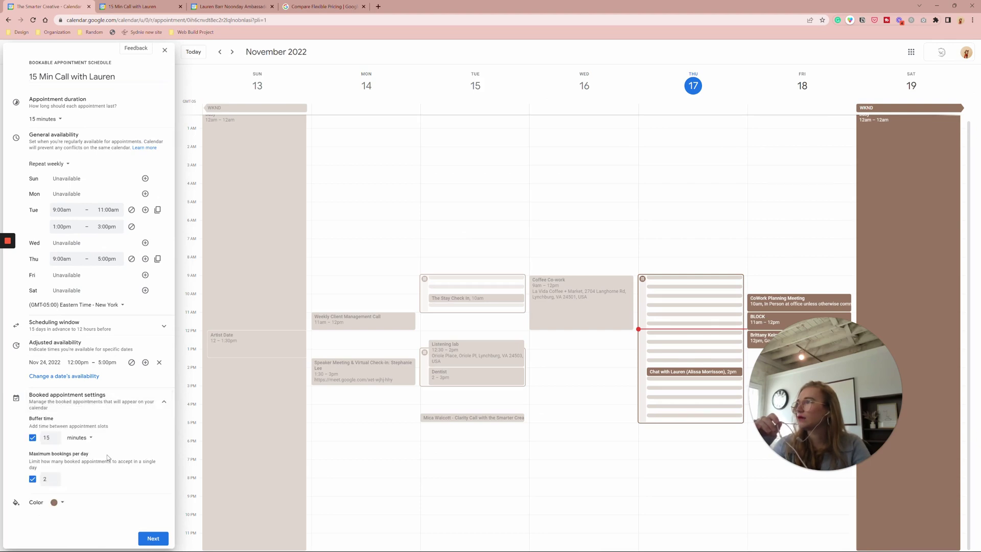
{"action": "left_click", "coordinate": [97, 330]}
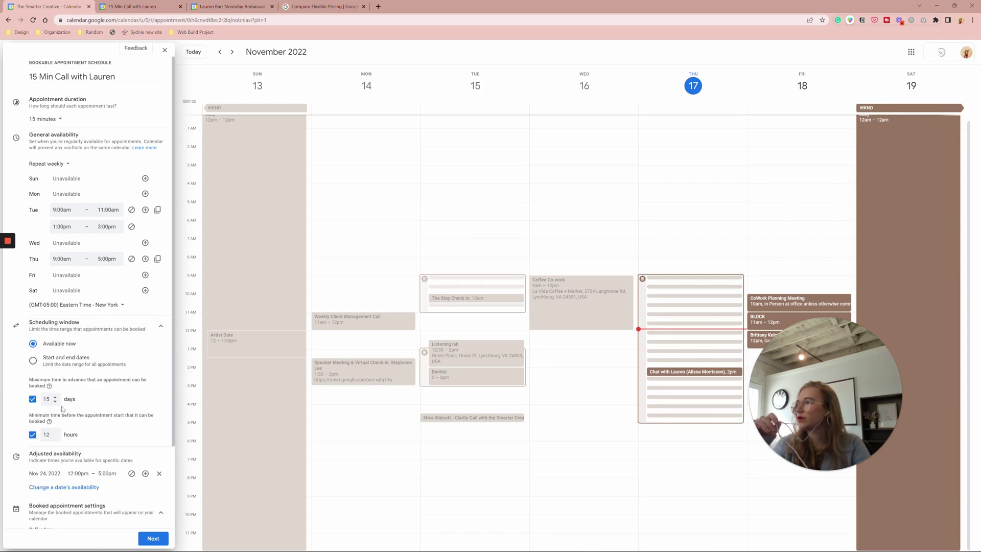
{"action": "double_click", "coordinate": [46, 434]}
{"action": "key", "text": "BackSpace"}
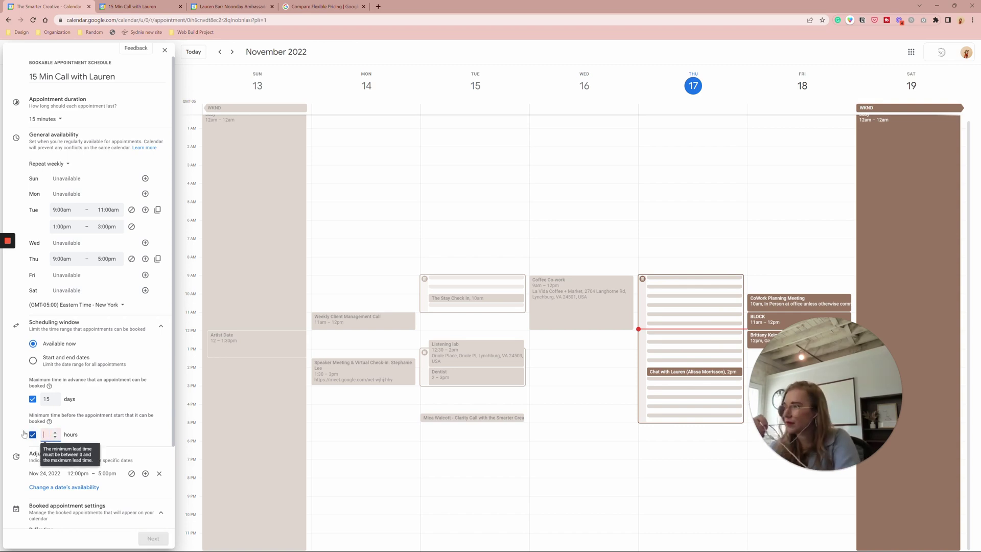
{"action": "left_click", "coordinate": [28, 434]}
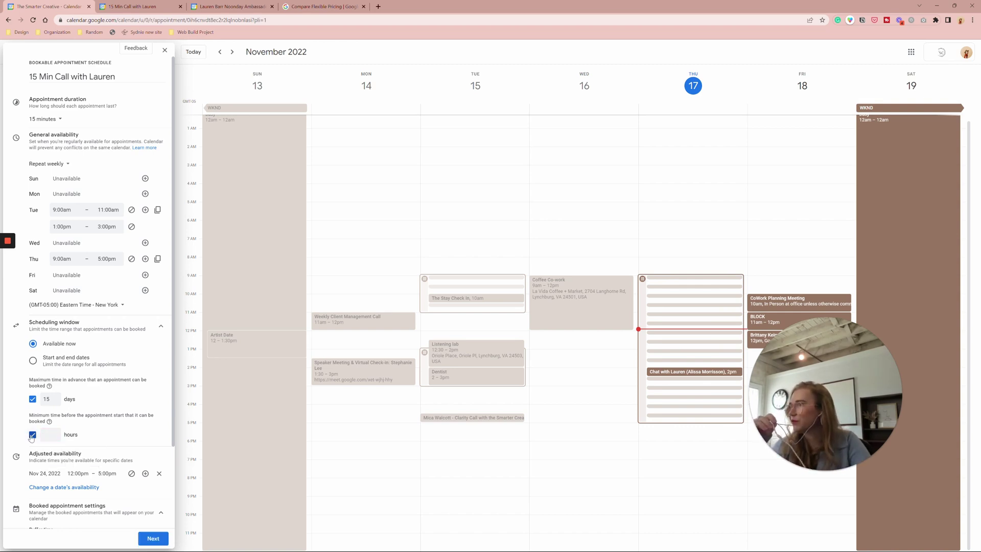
{"action": "left_click", "coordinate": [152, 538]}
{"action": "left_click", "coordinate": [152, 539]}
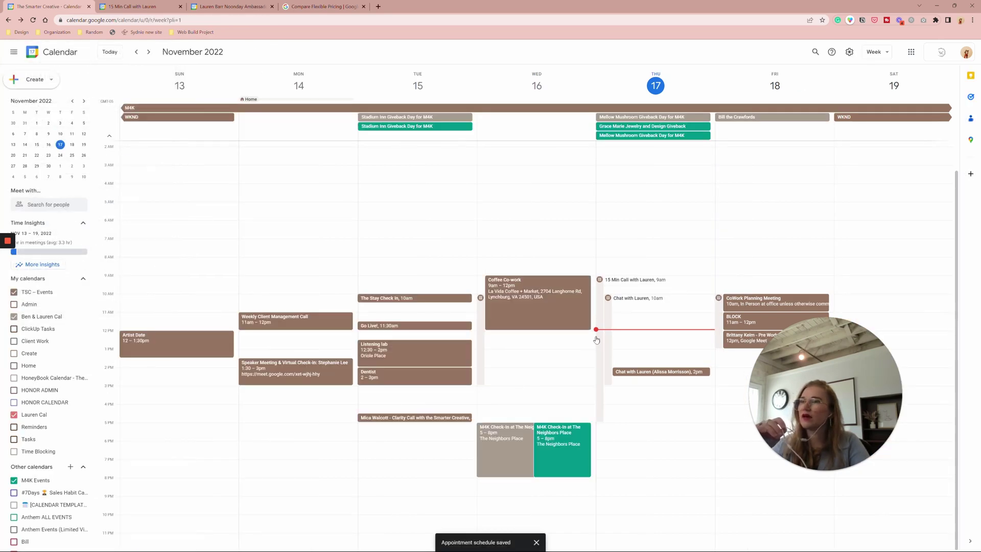
Reload the booking page to confirm Thursday's 12:00pm–4:30pm slots, then return to the November 20–26 week
{"action": "left_click", "coordinate": [148, 5]}
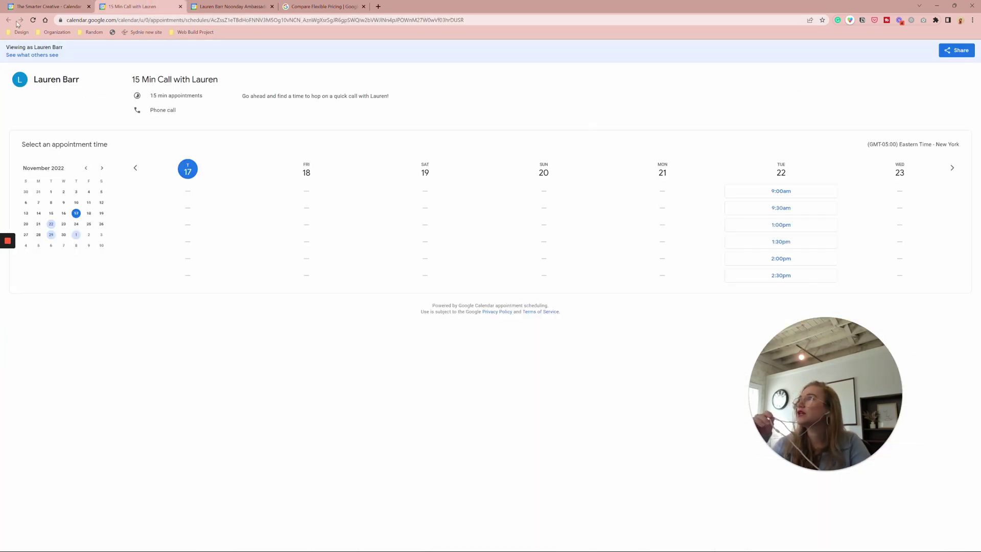
{"action": "left_click", "coordinate": [34, 21]}
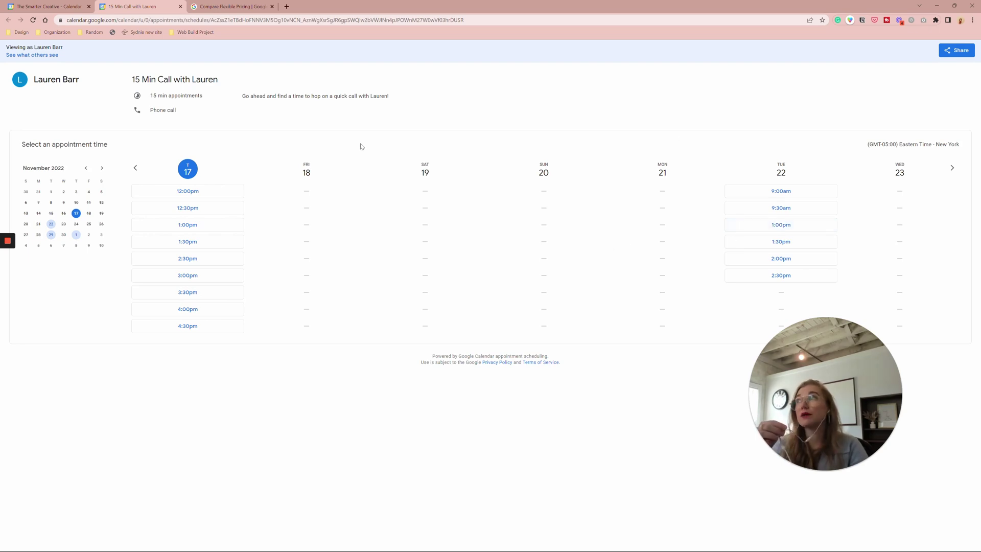
{"action": "left_click", "coordinate": [72, 6]}
{"action": "left_click", "coordinate": [125, 5]}
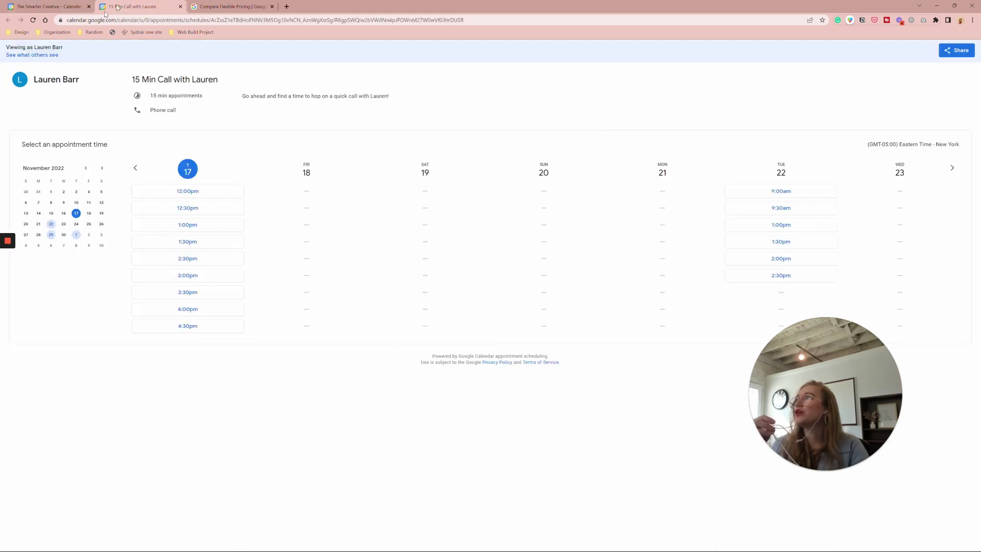
{"action": "left_click", "coordinate": [55, 5]}
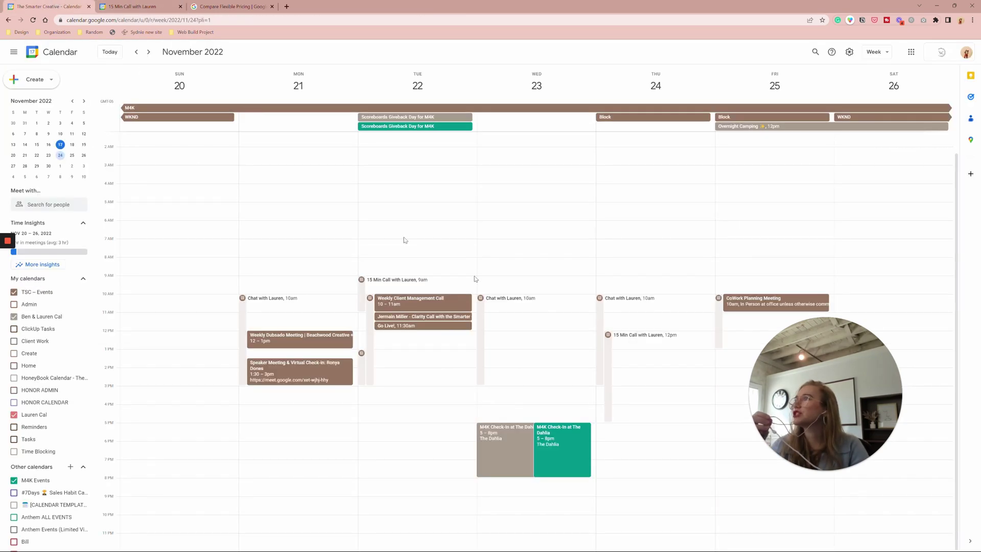
Copy the 15 Min Call with Lauren booking link again and close the schedule details
{"action": "left_click", "coordinate": [608, 350]}
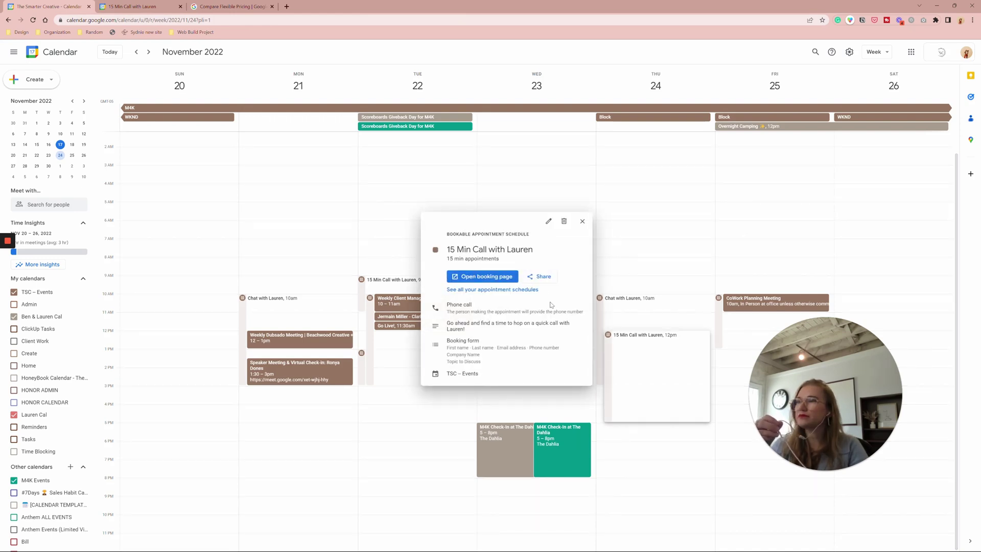
{"action": "left_click", "coordinate": [543, 277]}
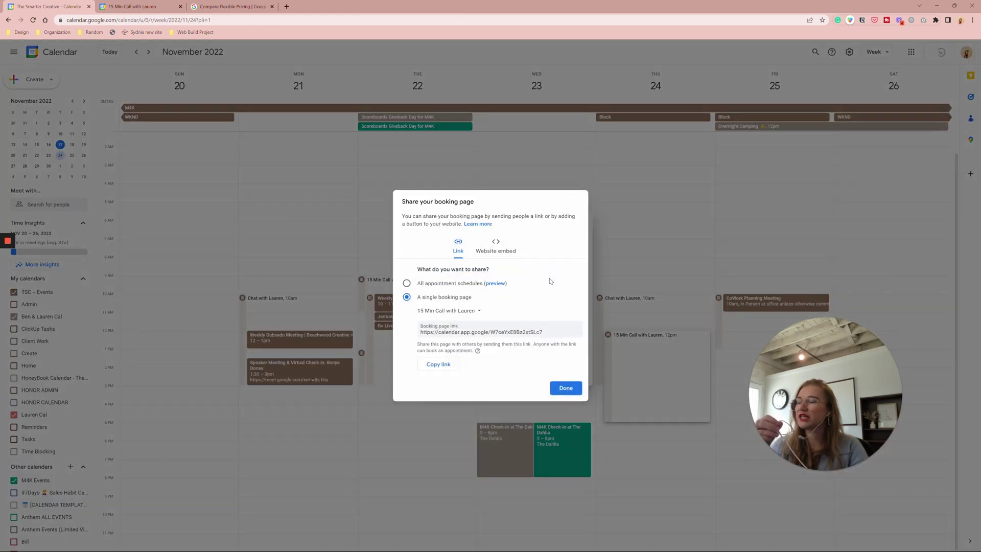
{"action": "left_click", "coordinate": [439, 365]}
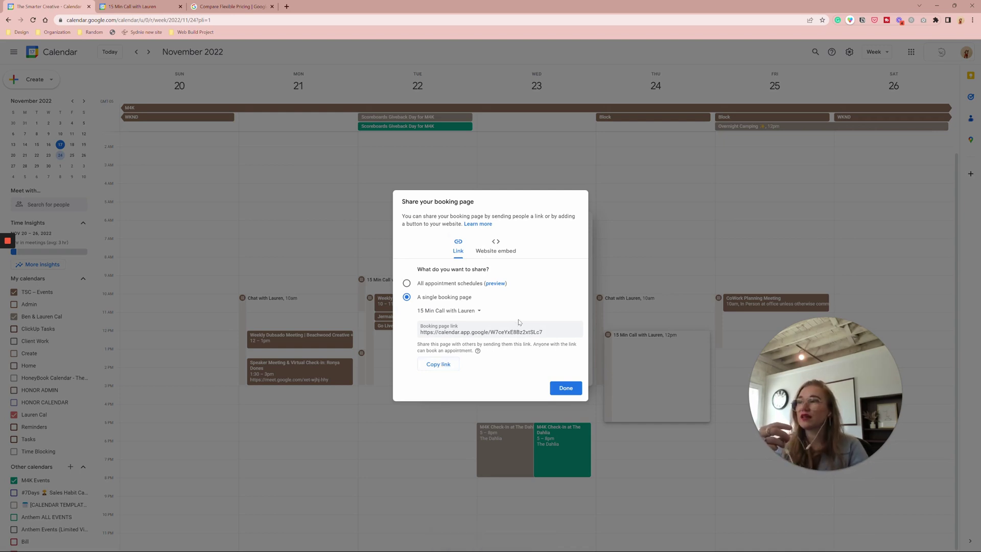
{"action": "left_click", "coordinate": [565, 388]}
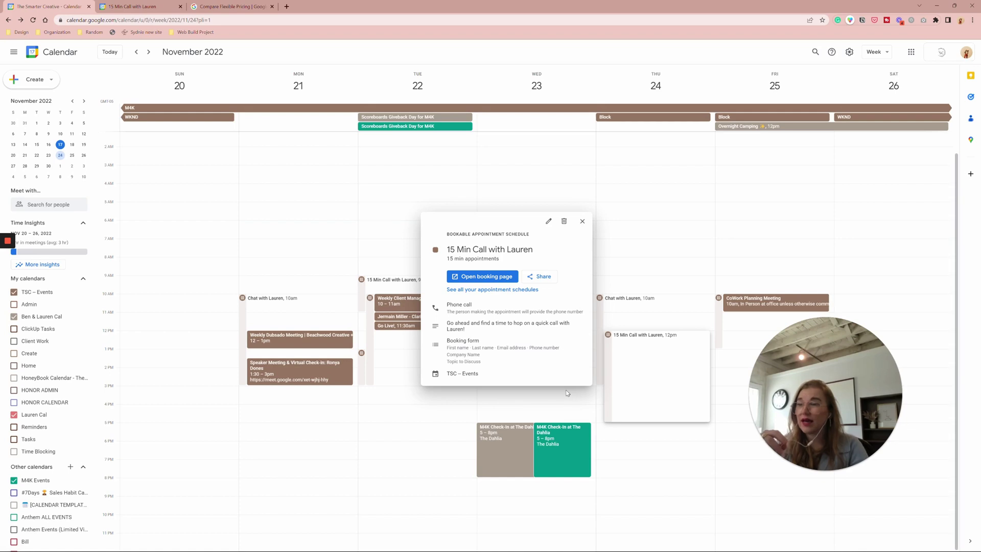
{"action": "left_click", "coordinate": [583, 222]}
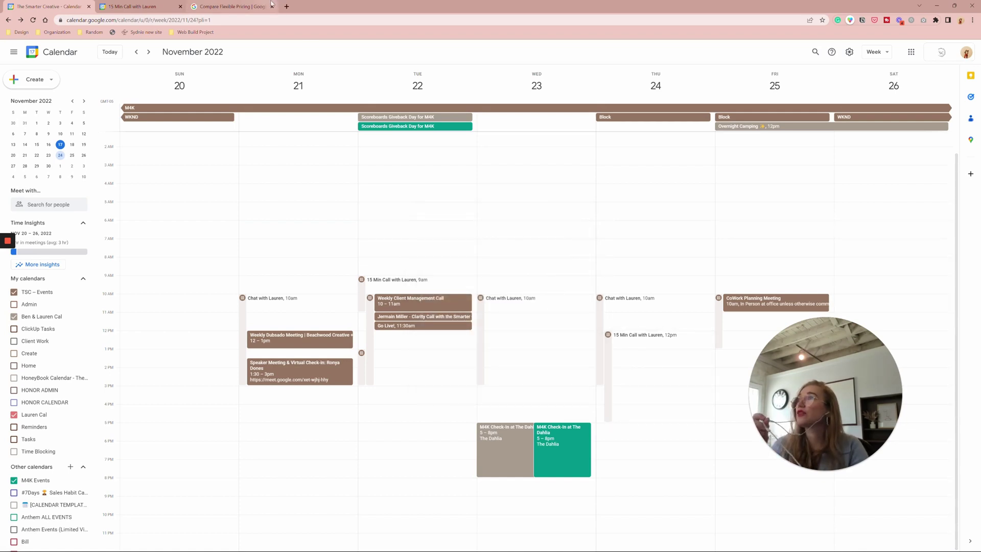
Bring up the Compare Flexible Pricing tab to see which Workspace plans include appointment booking pages
{"action": "left_click", "coordinate": [242, 4]}
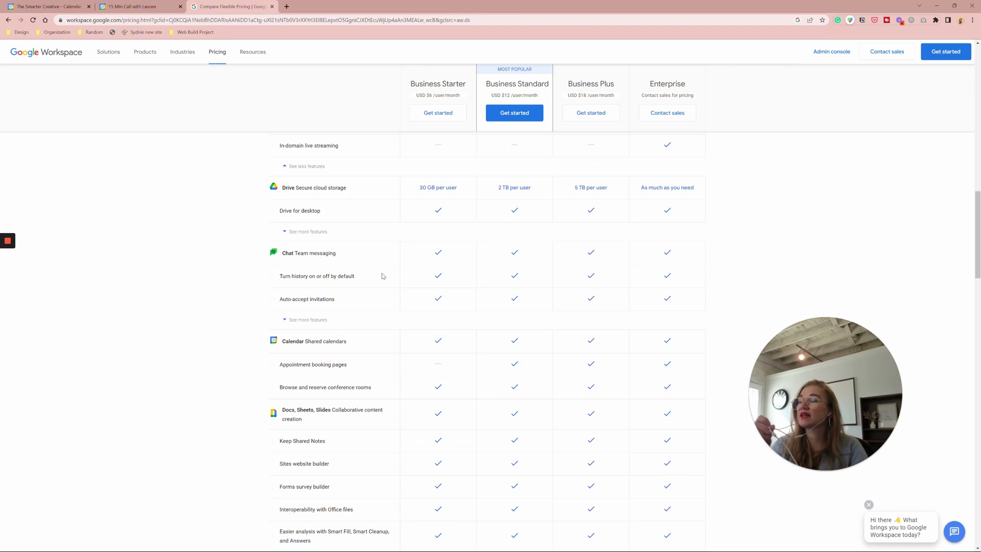